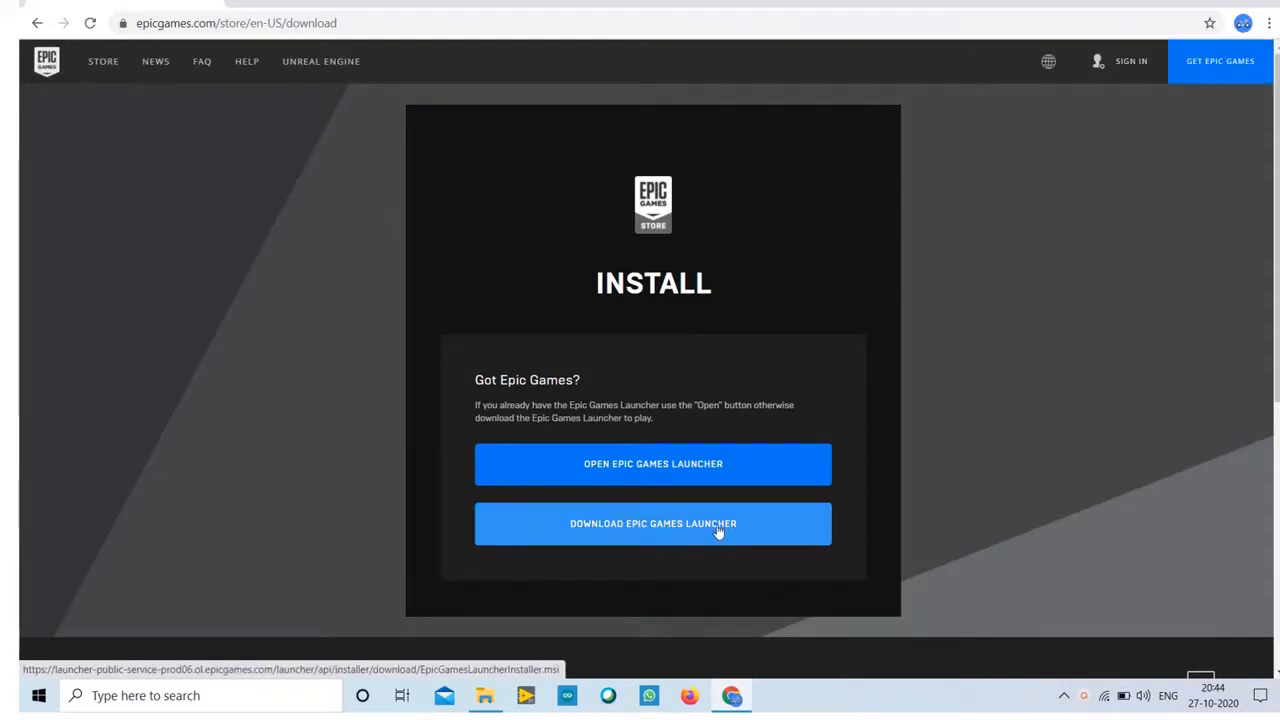
Cancel saving another EpicInstaller-10.18.10 copy from the Epic Games site and close Chrome.
left_click(718, 533)
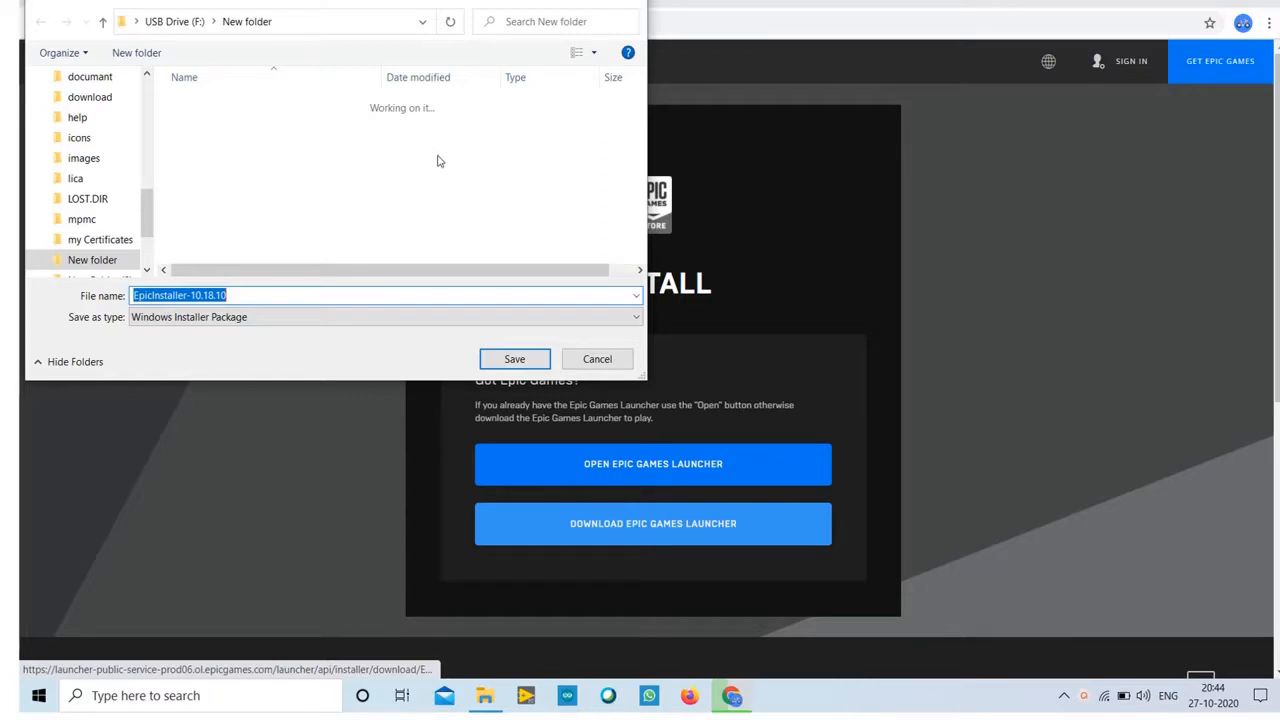
left_click(598, 362)
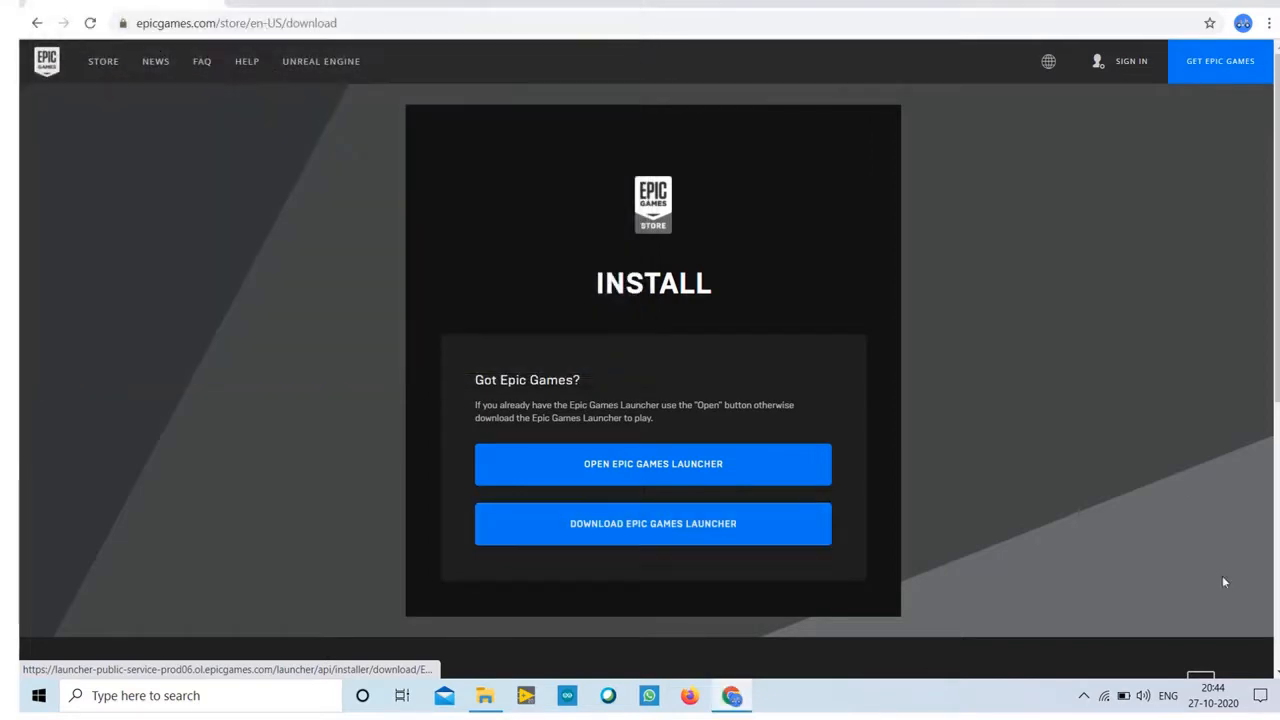
left_click(1270, 4)
Run EpicInstaller-10.18.10 from the download folder on USB Drive (F:).
left_click(484, 695)
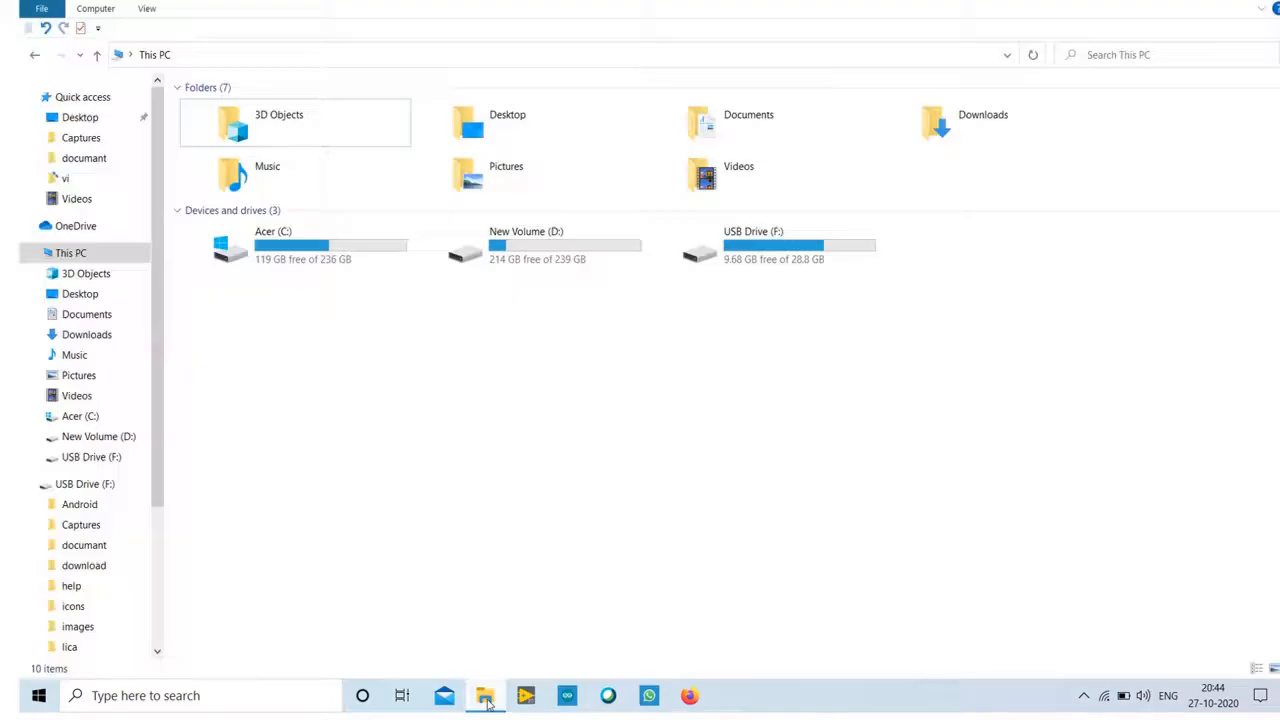
left_click(97, 566)
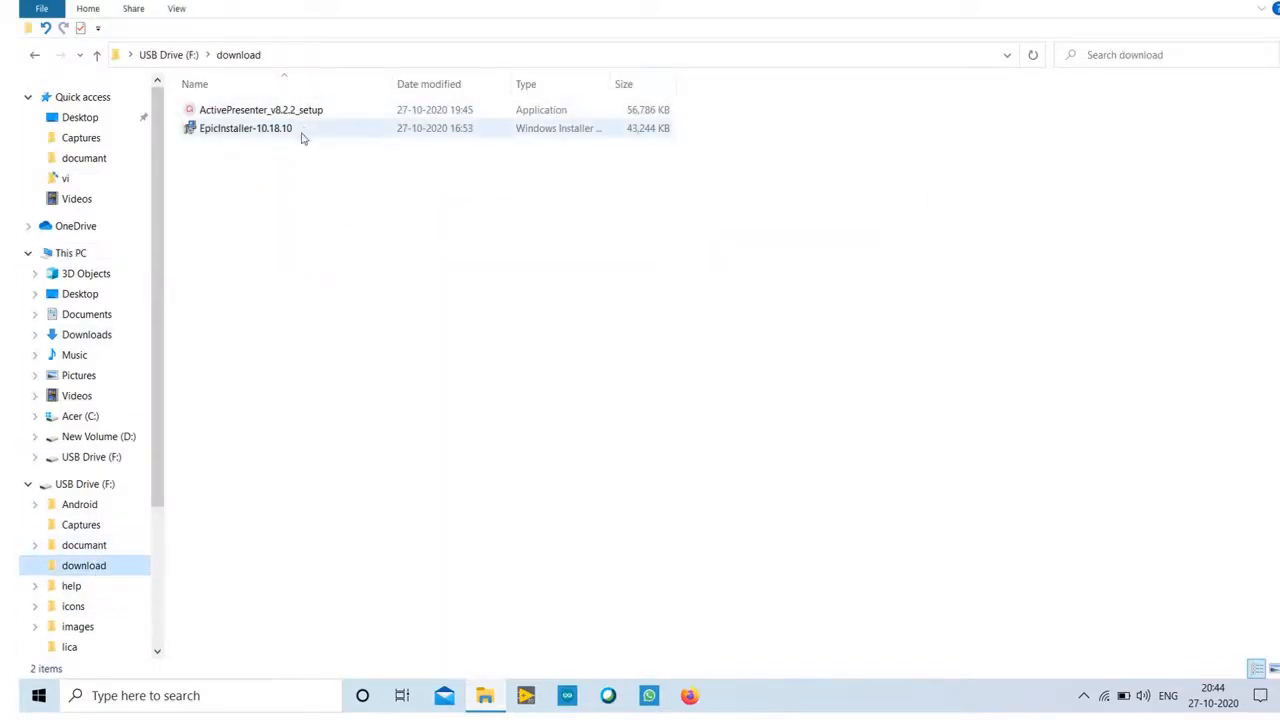
left_click(303, 136)
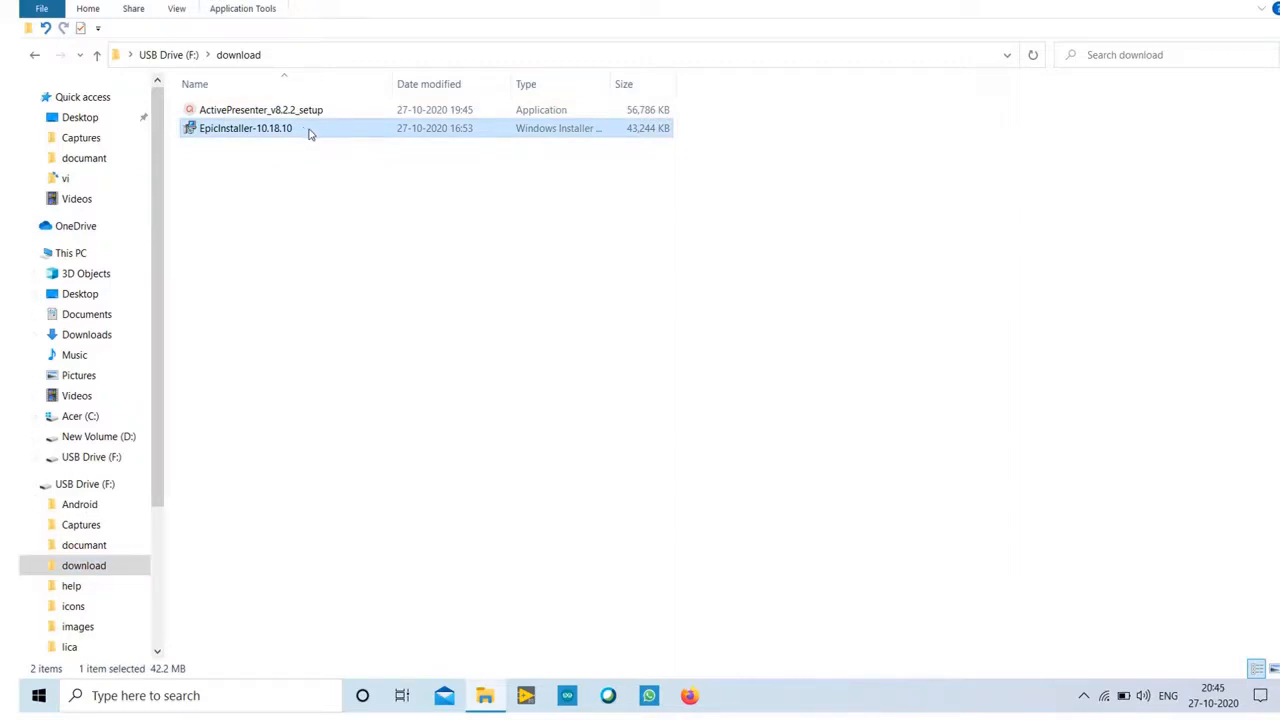
double_click(309, 134)
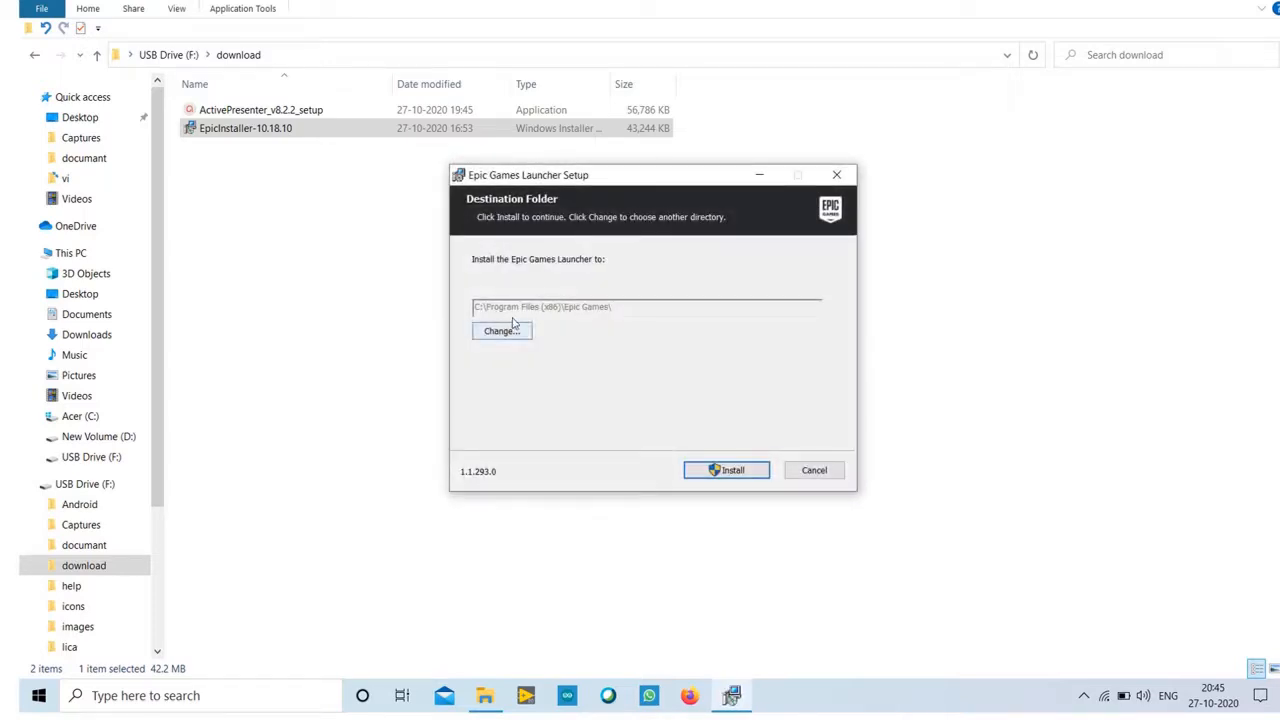
Keep C:\Program Files (x86)\Epic Games\ as the destination and install the launcher.
left_click(500, 332)
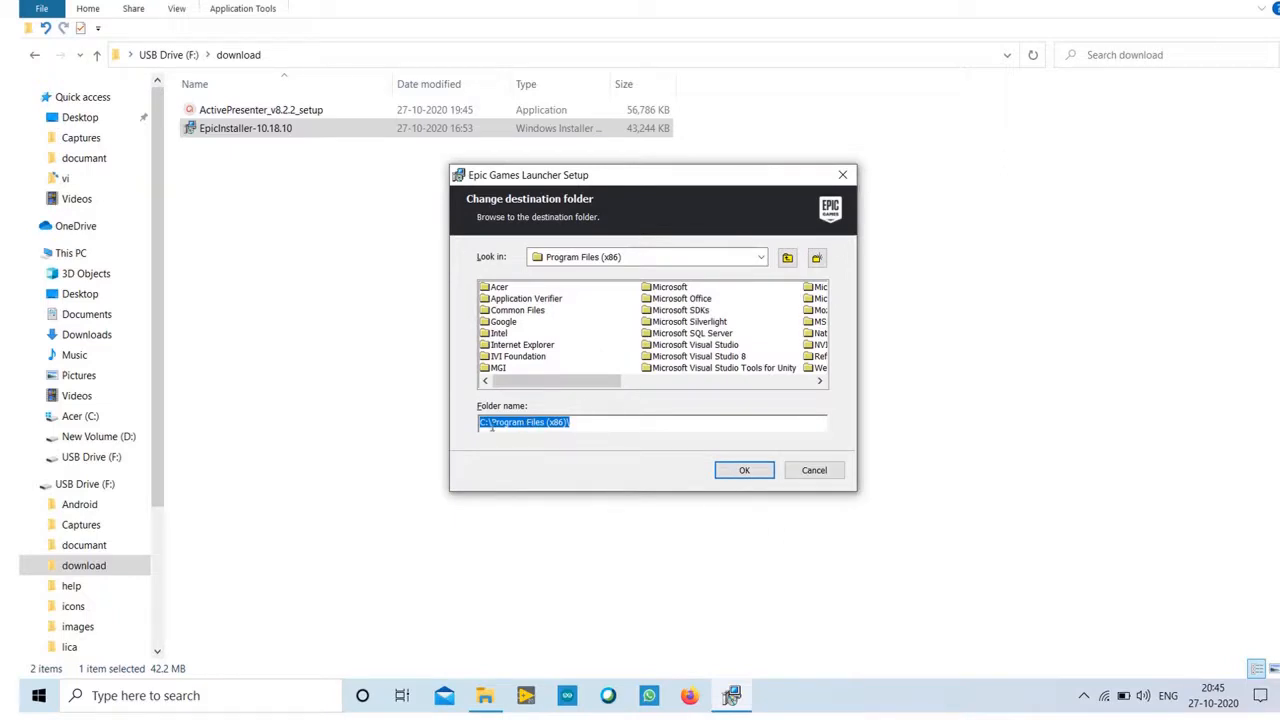
left_click(744, 471)
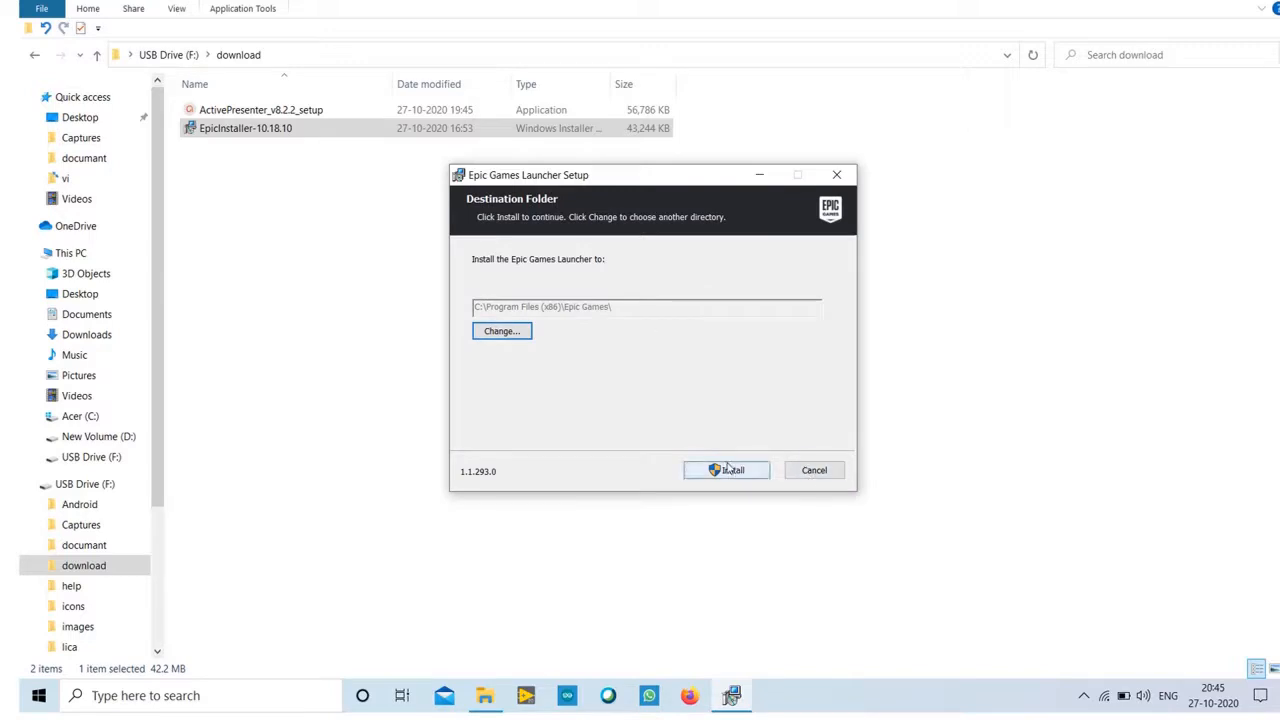
left_click(729, 471)
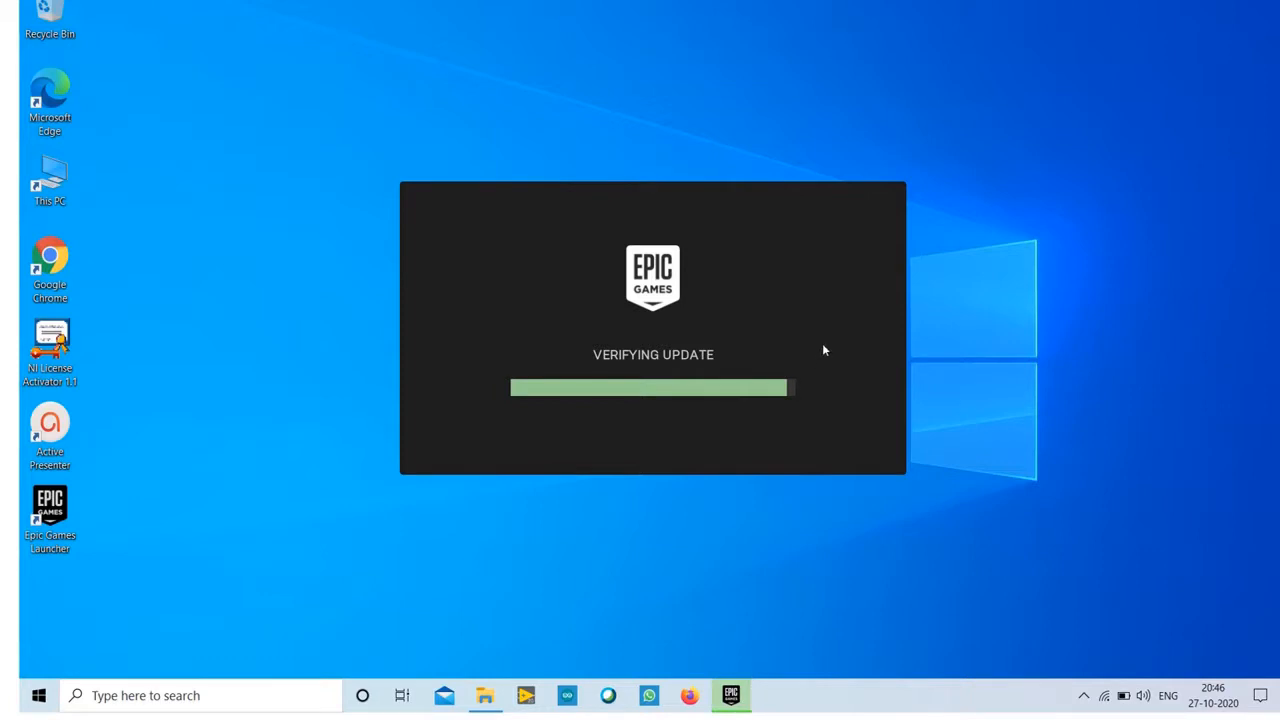
Bring the updating launcher forward and wait until the sign-in options appear.
mouse_move(733, 695)
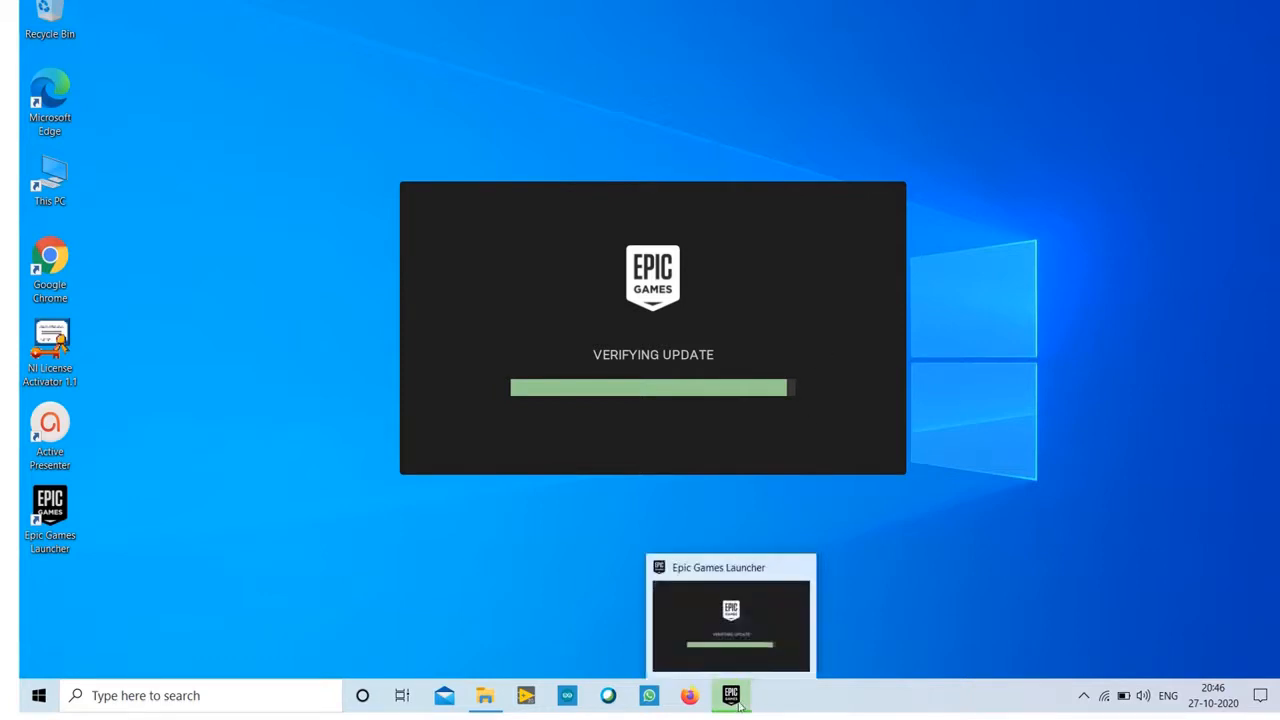
left_click(755, 620)
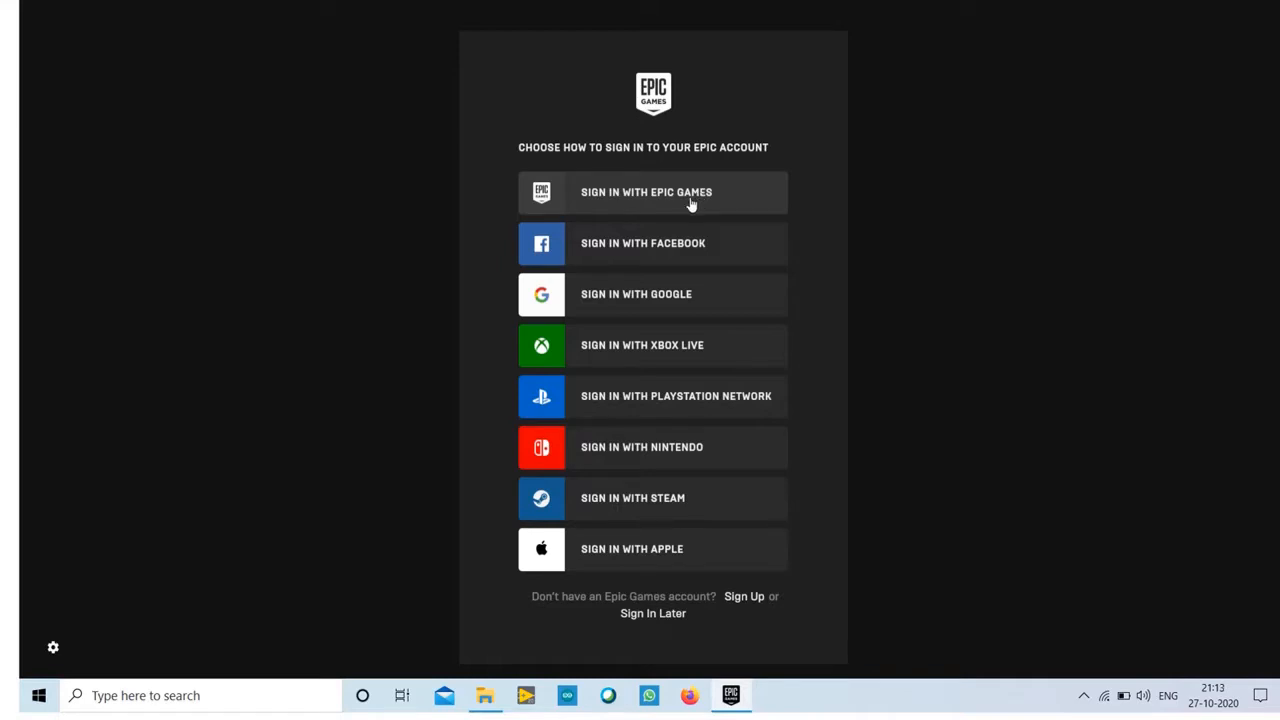
Choose Sign In With Epic Games to reach the email and password form.
left_click(690, 203)
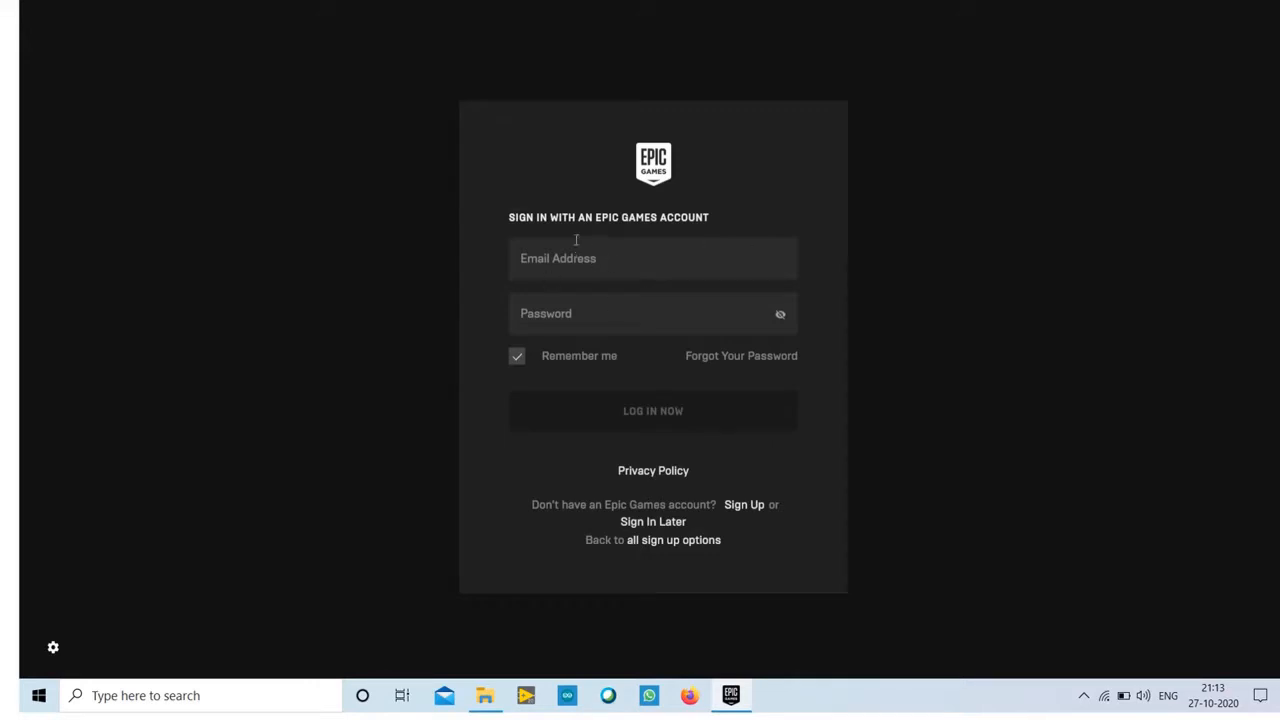
Start a new account with country India, entering the first name, last name and display name.
left_click(745, 506)
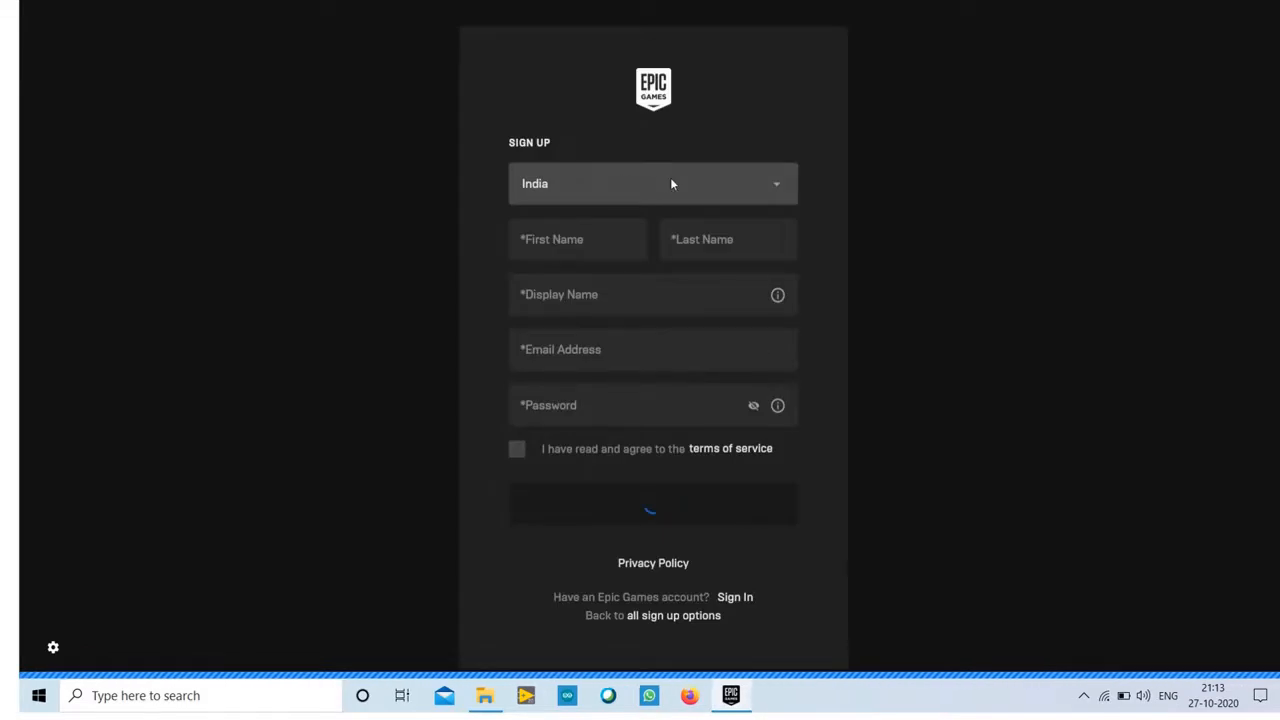
left_click(678, 186)
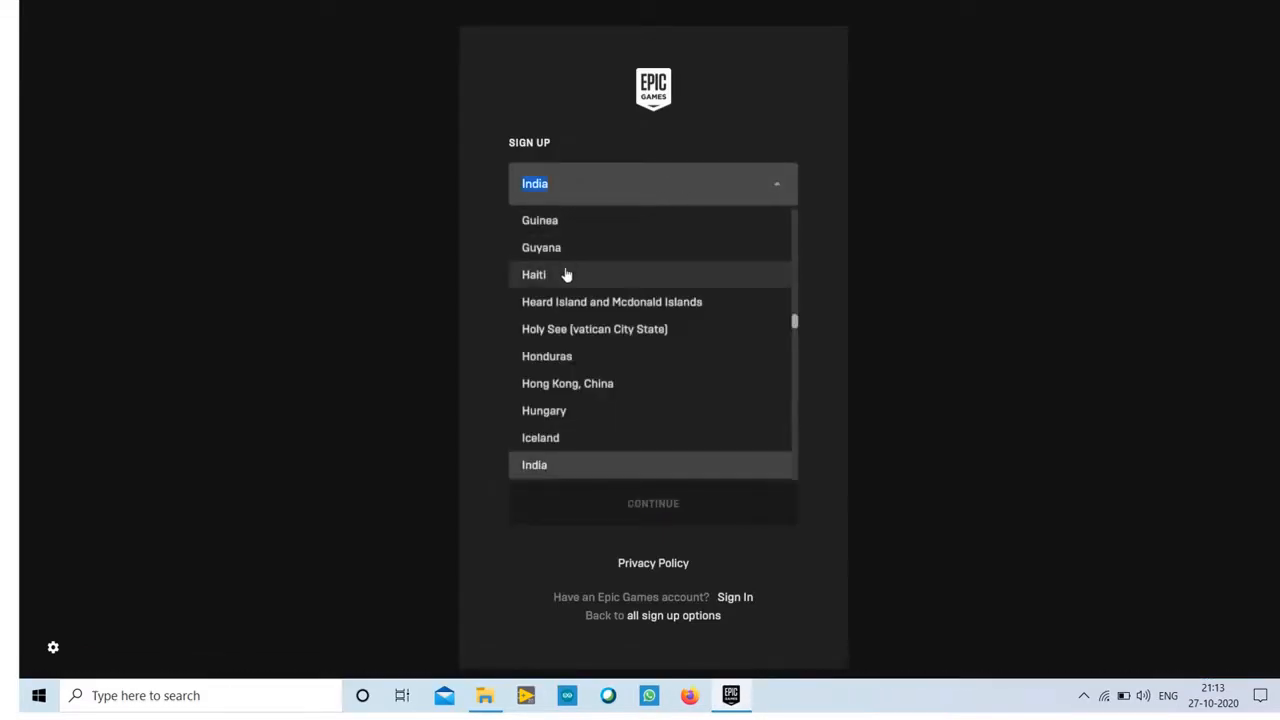
left_click(563, 468)
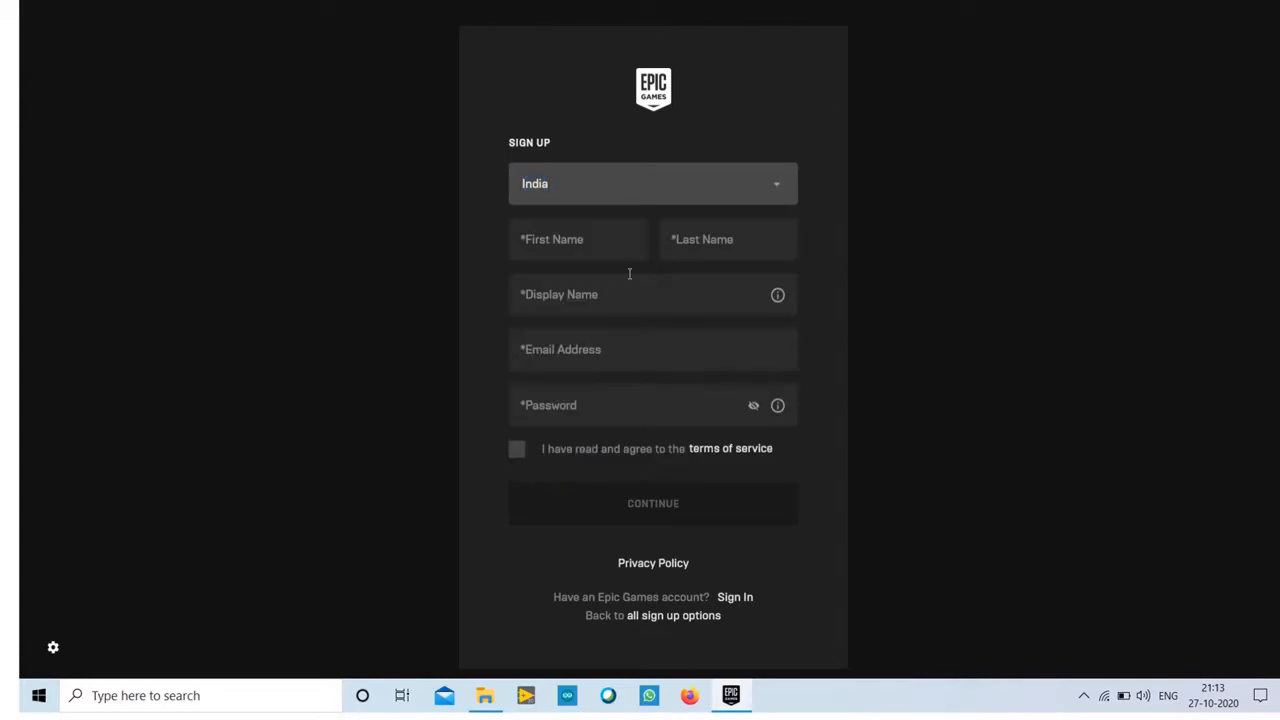
left_click(597, 238)
type("AFIR")
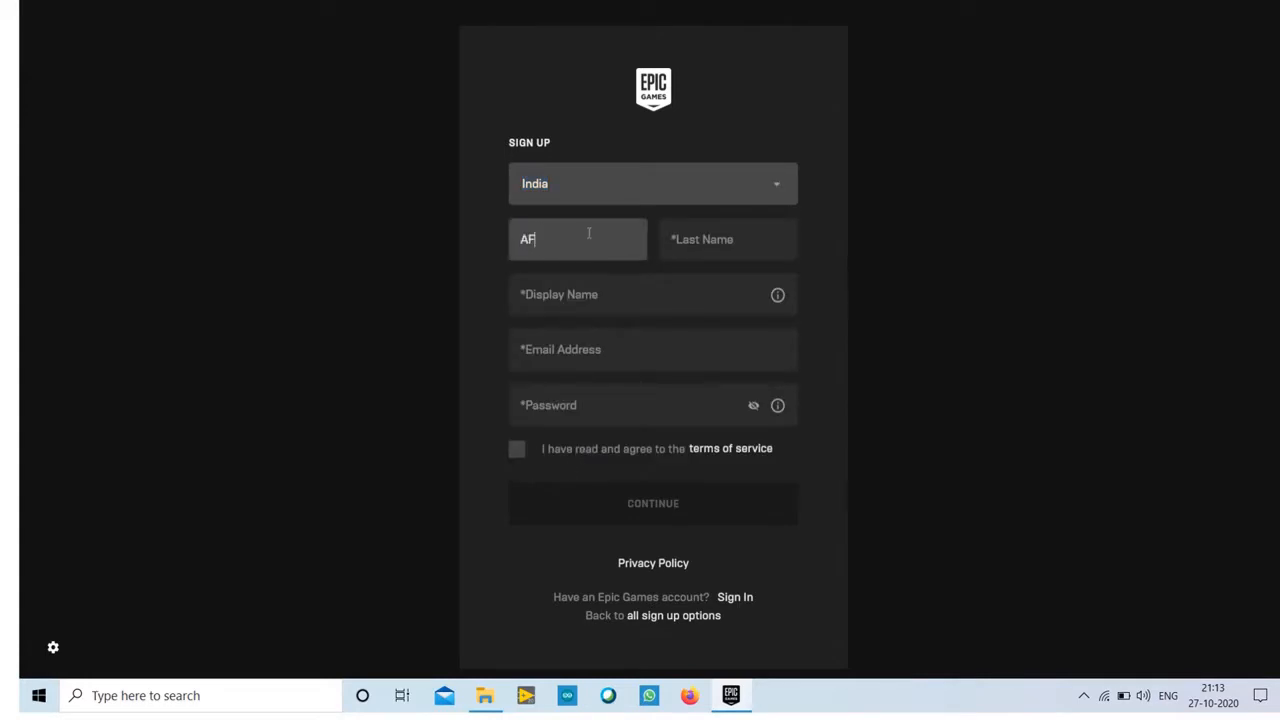
left_click(694, 247)
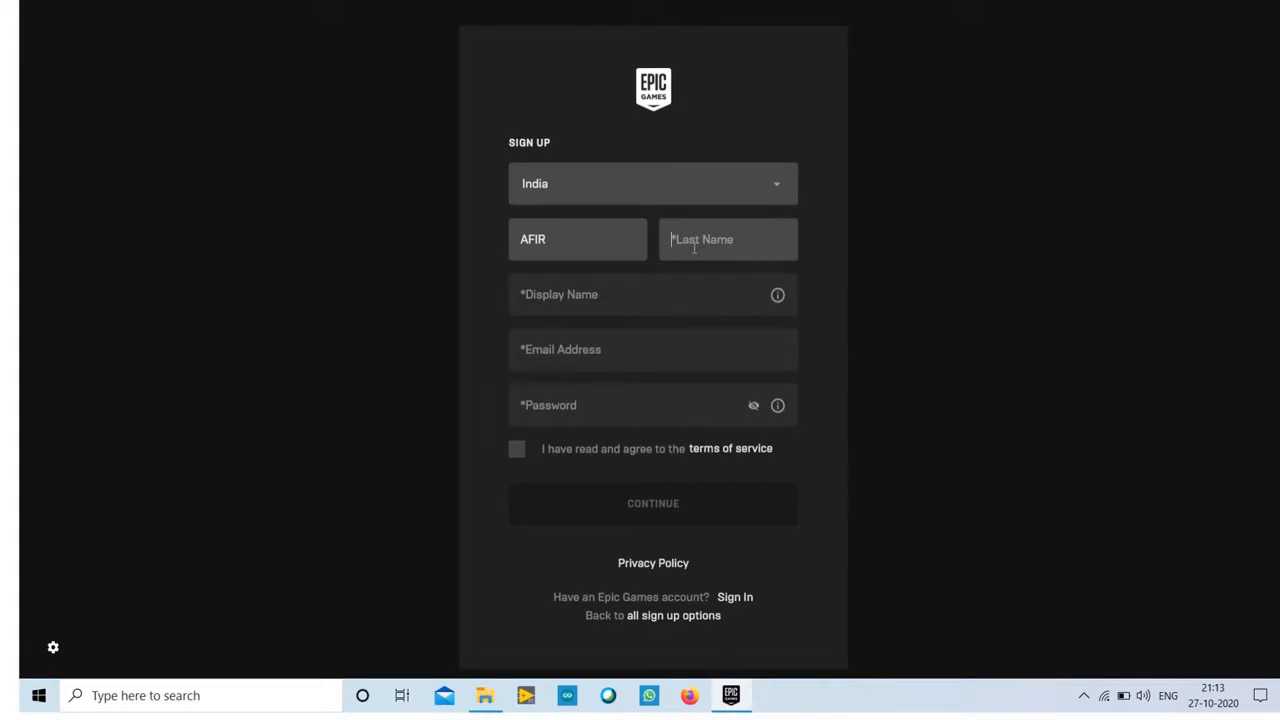
type("SHAIK")
left_click(719, 289)
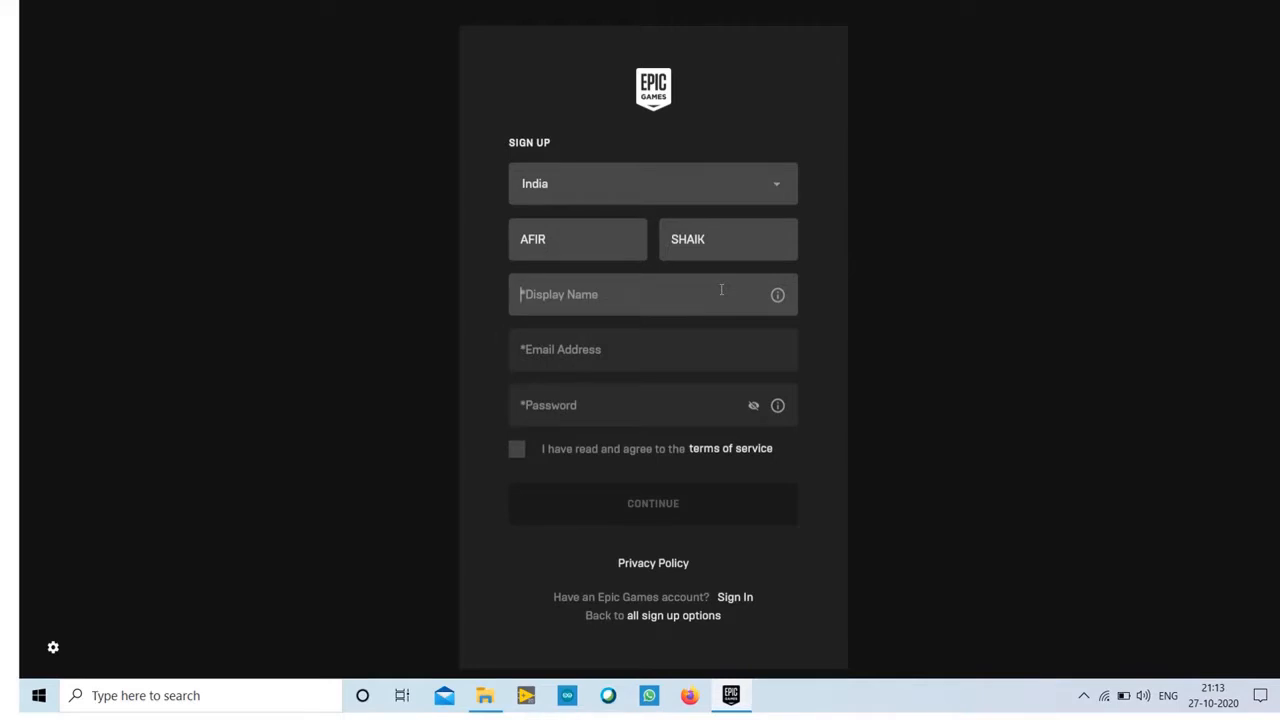
type("Unreal")
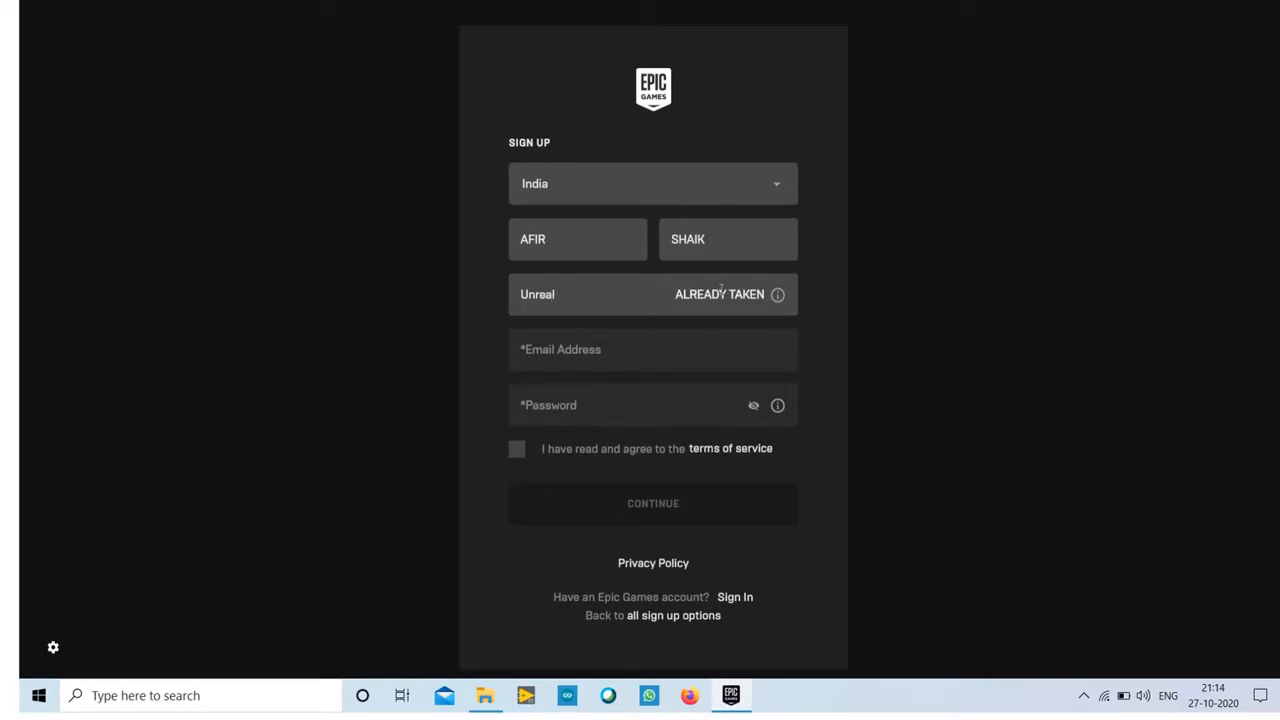
type(" with AFIR")
Enter the Gmail address and account password, then submit the sign-up form.
left_click(706, 358)
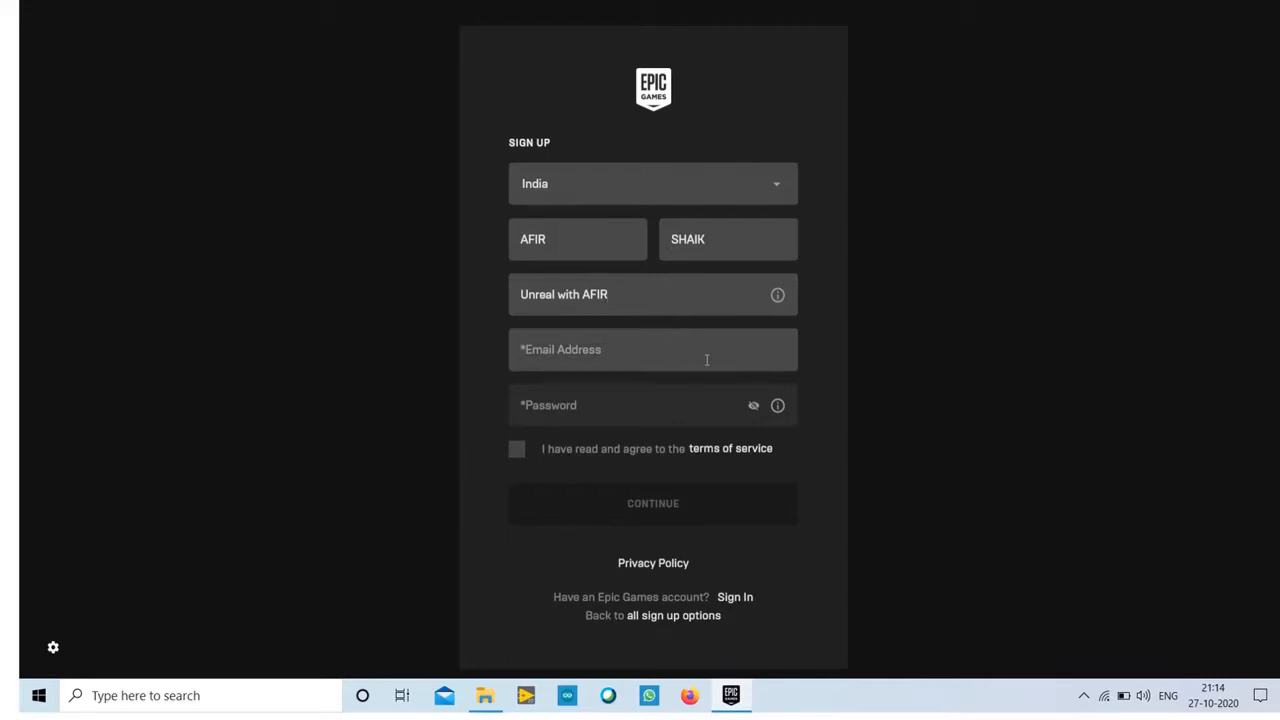
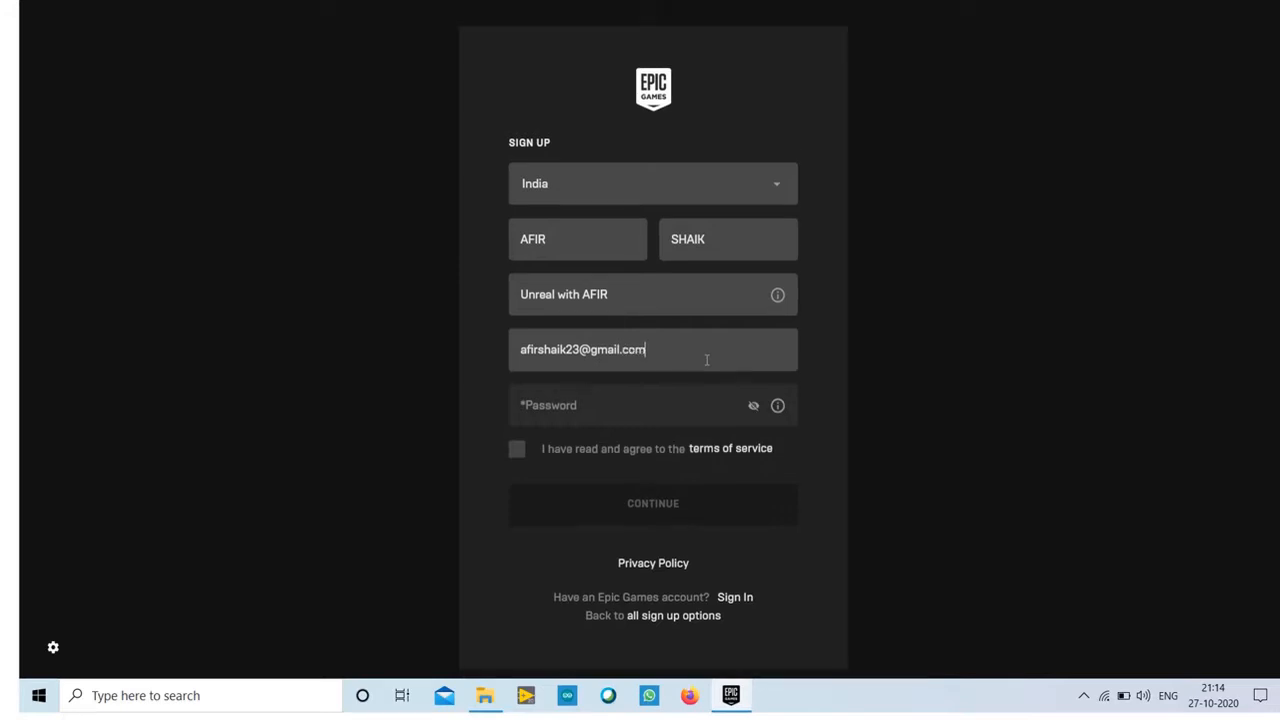
left_click(664, 407)
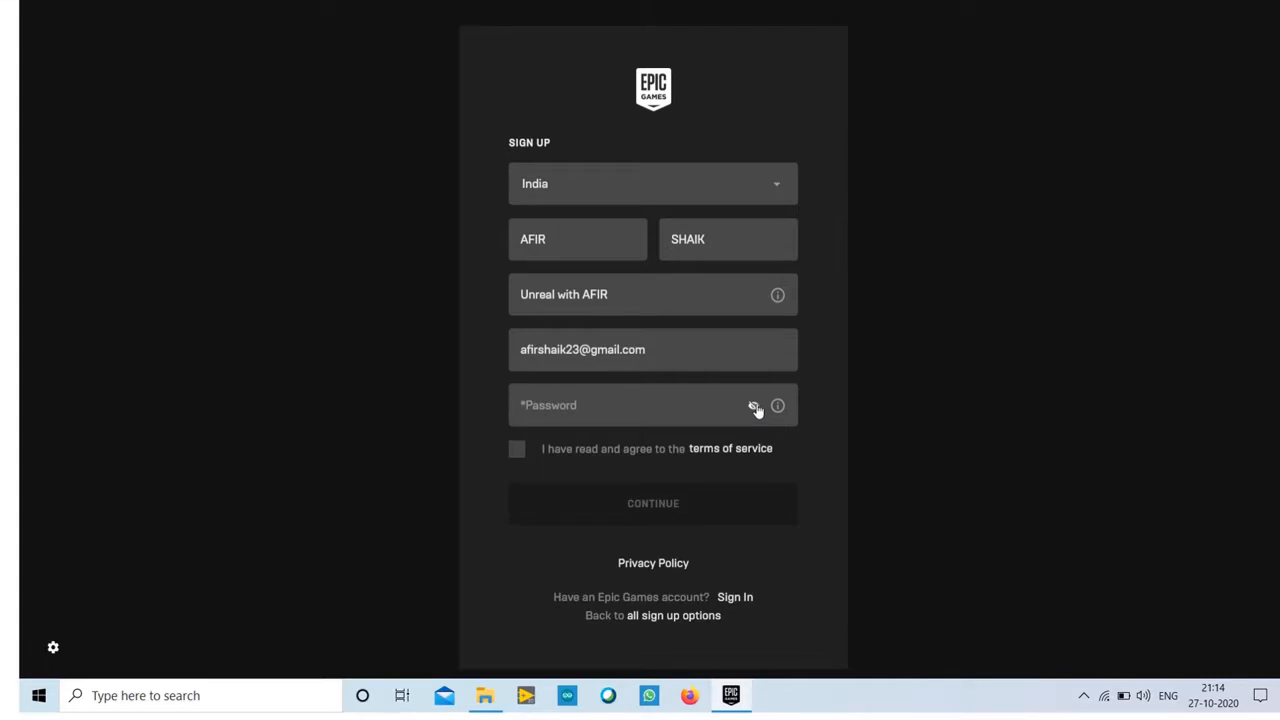
type("••••••••")
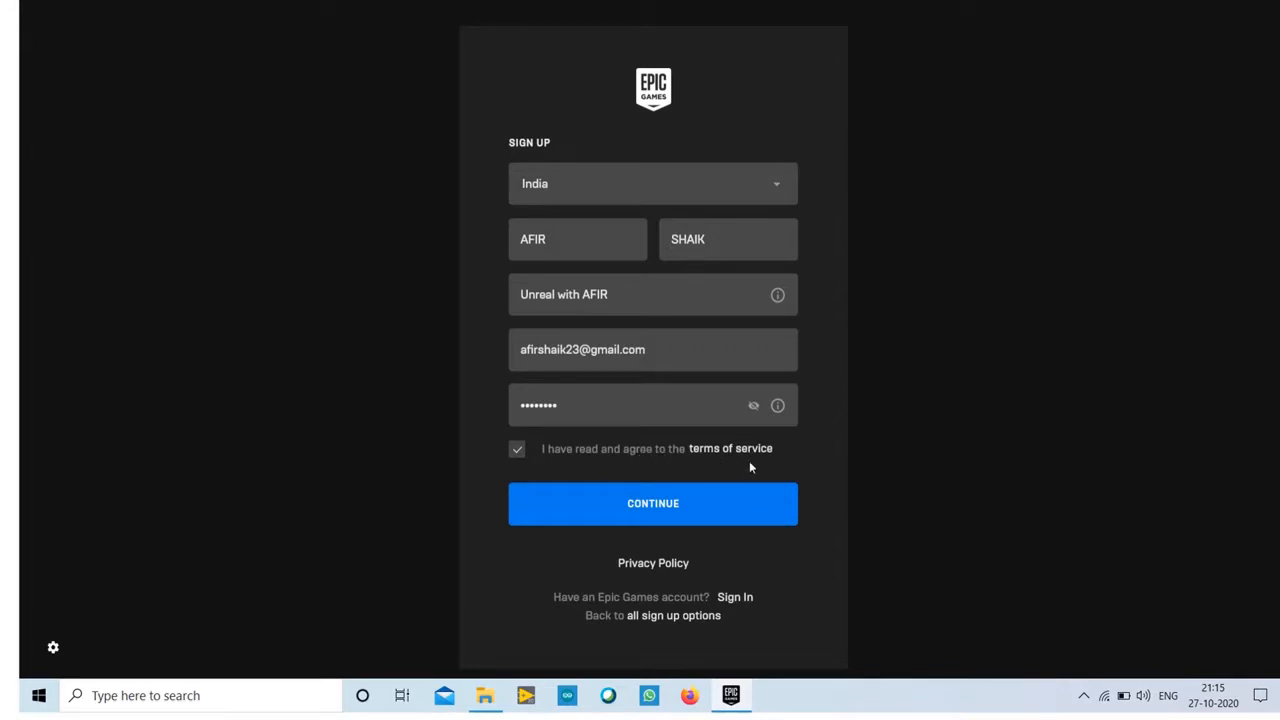
left_click(667, 510)
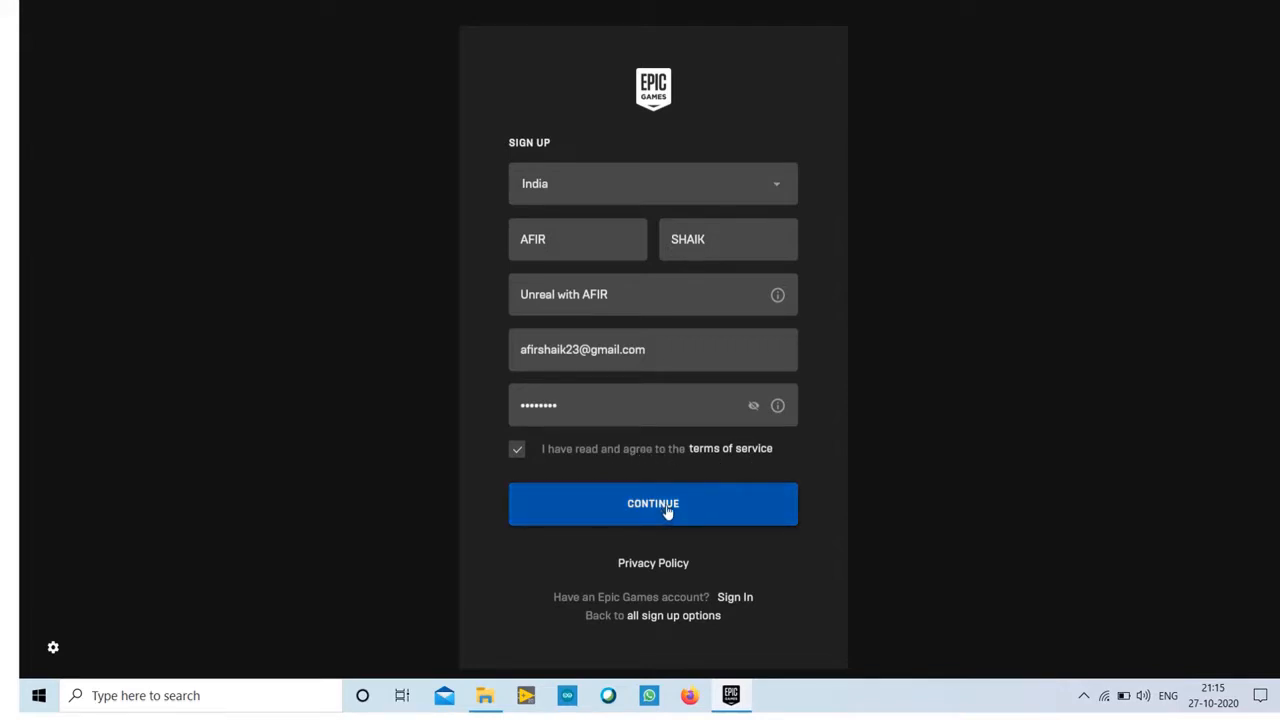
left_click(667, 510)
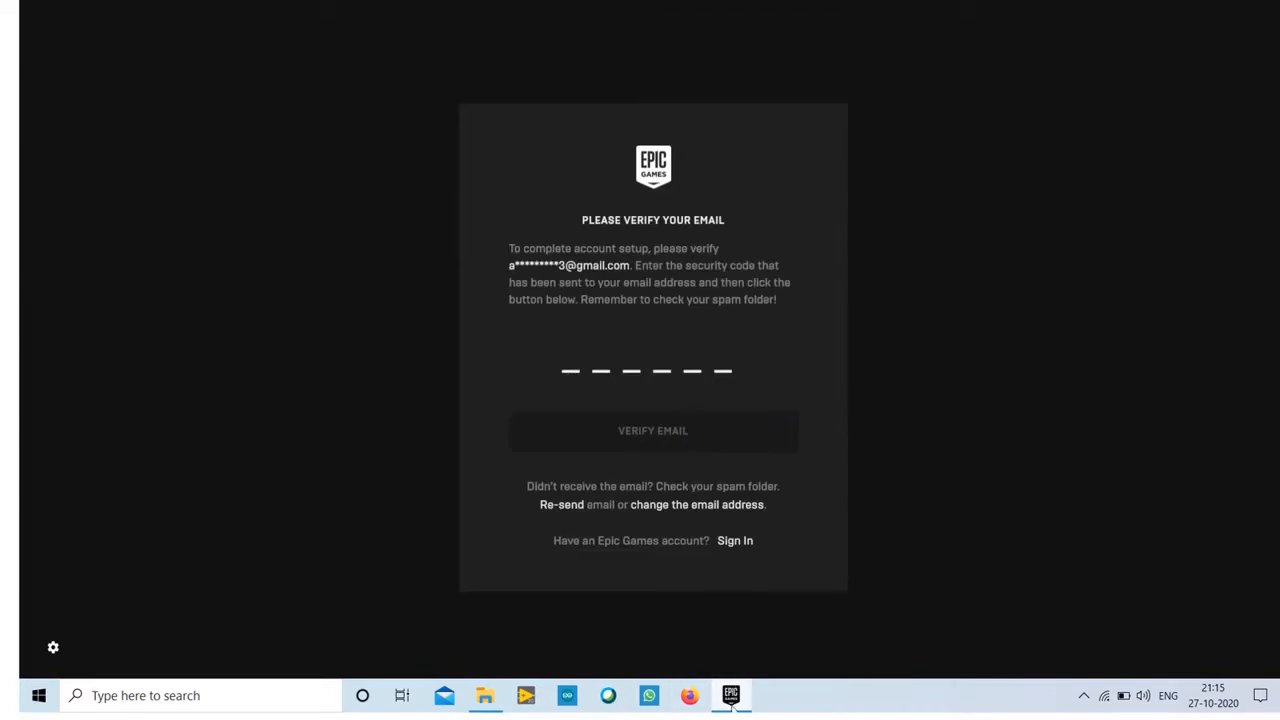
Copy the security code from the Epic Games verification email in Gmail, then return to the launcher.
left_click(732, 700)
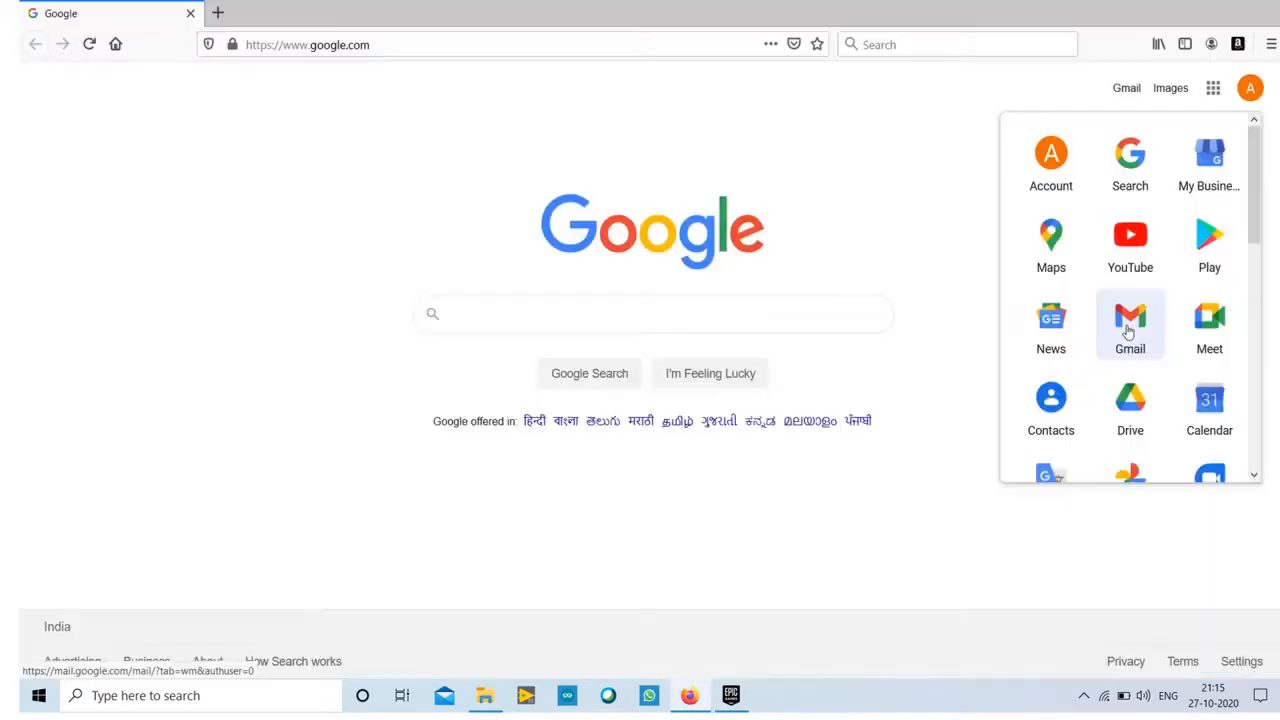
left_click(1128, 333)
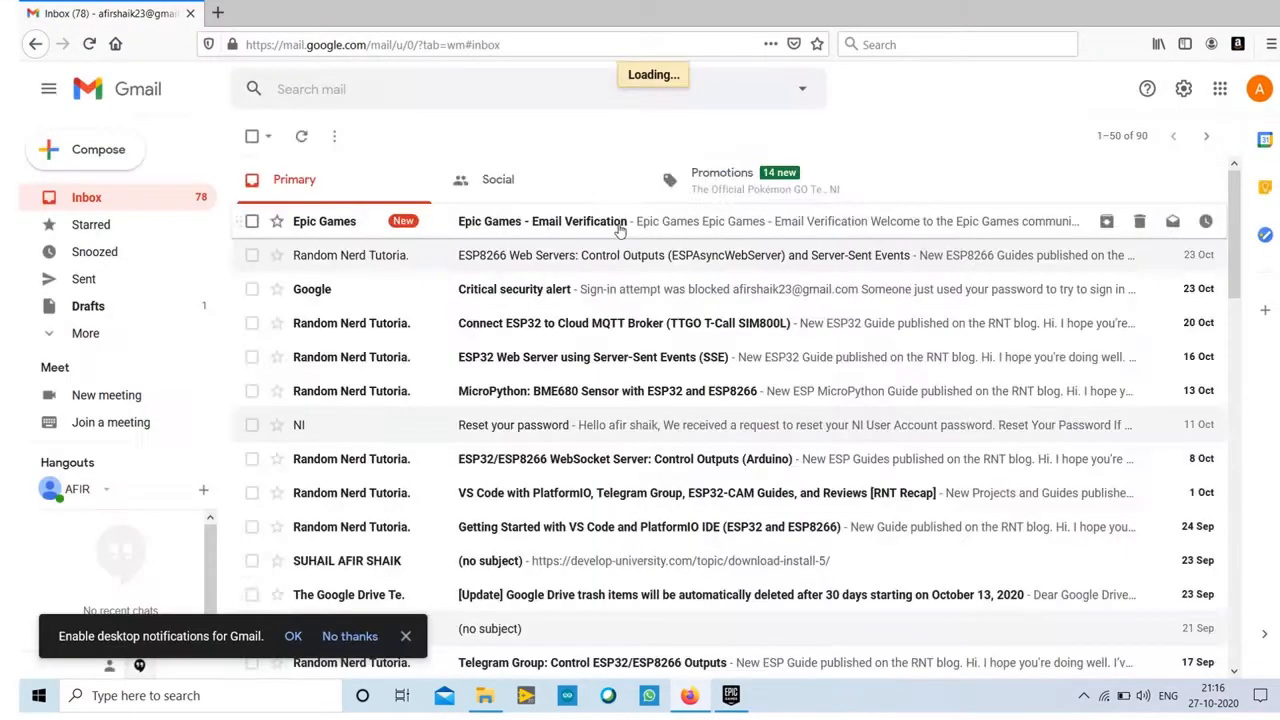
left_click(611, 217)
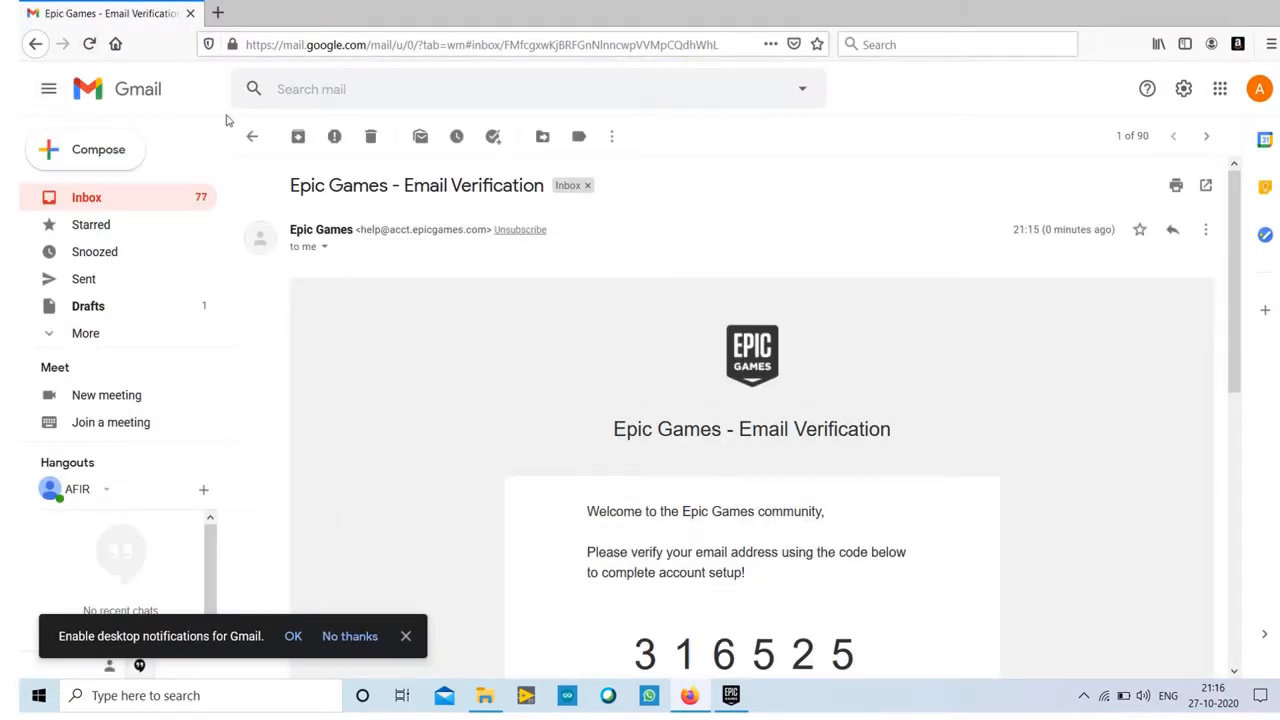
scroll(620, 495, "down", 3)
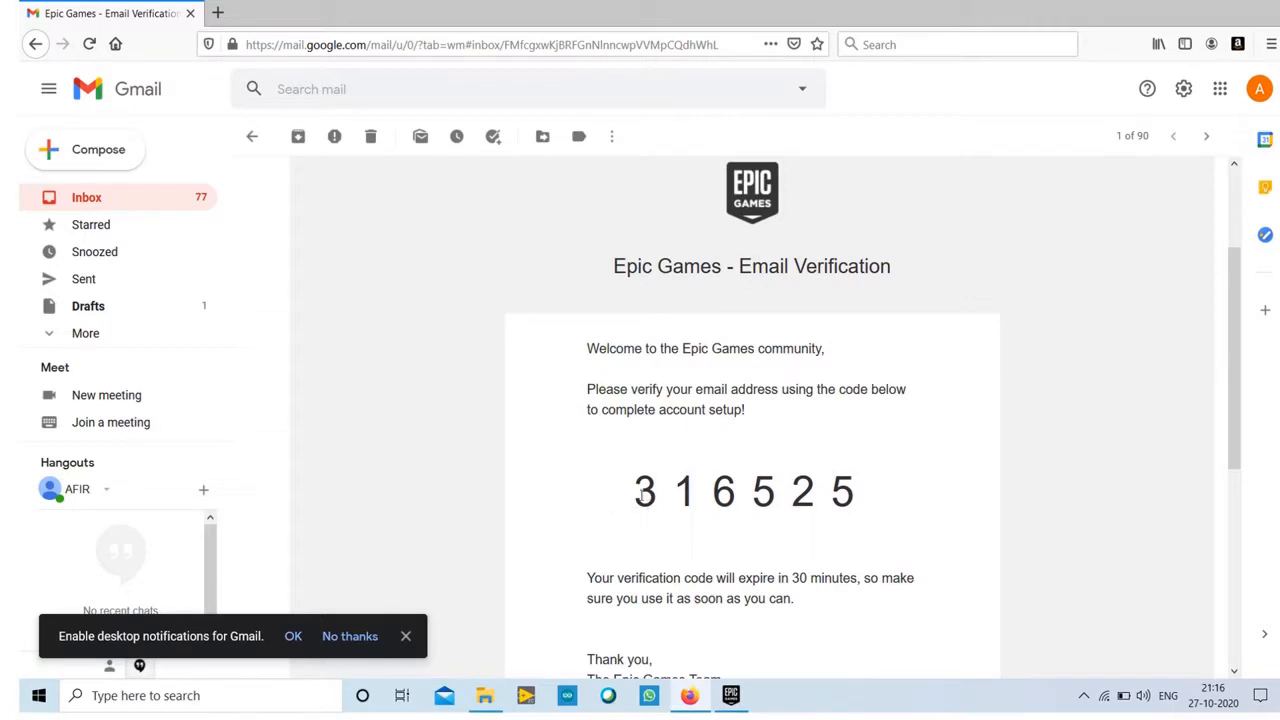
left_click_drag(636, 492, 906, 508)
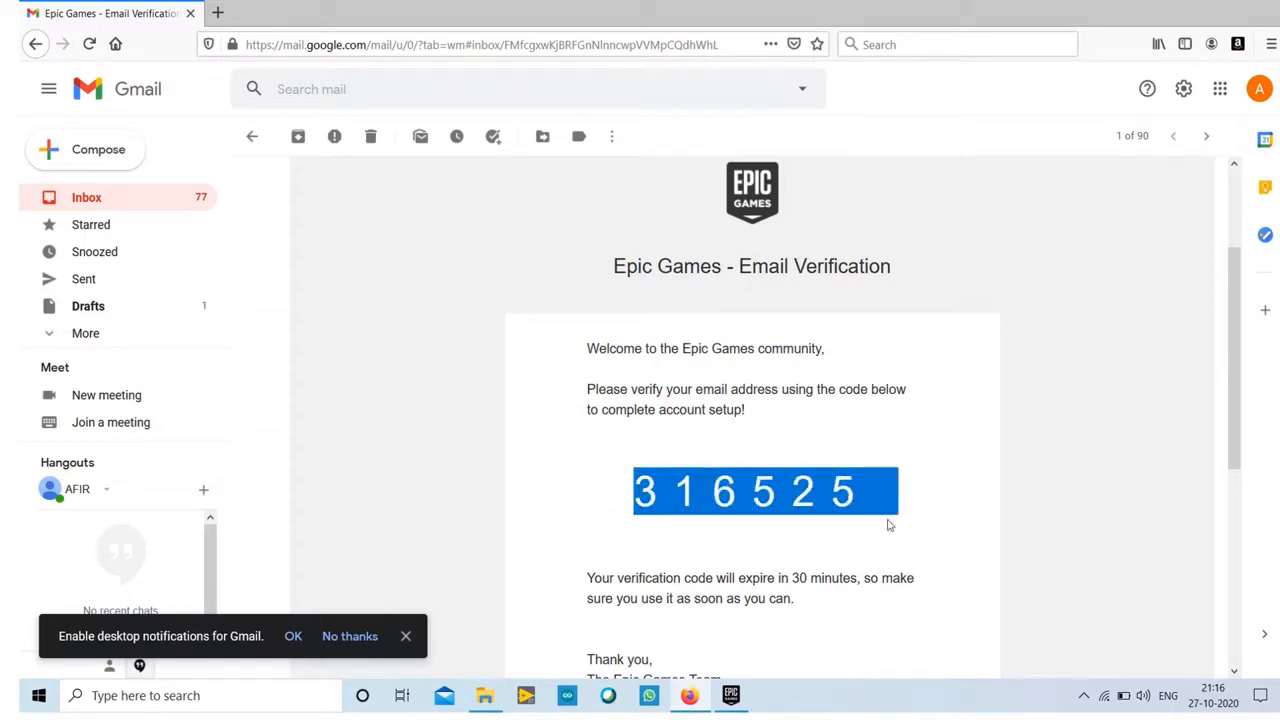
left_click(742, 697)
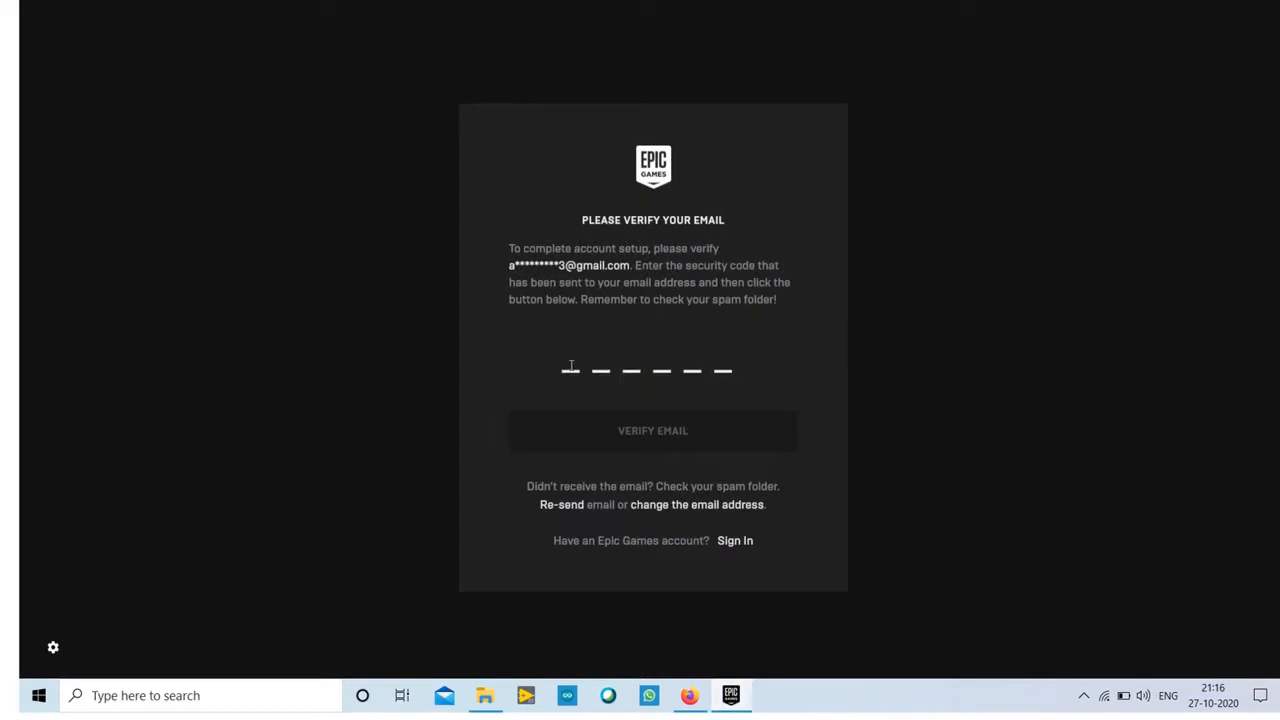
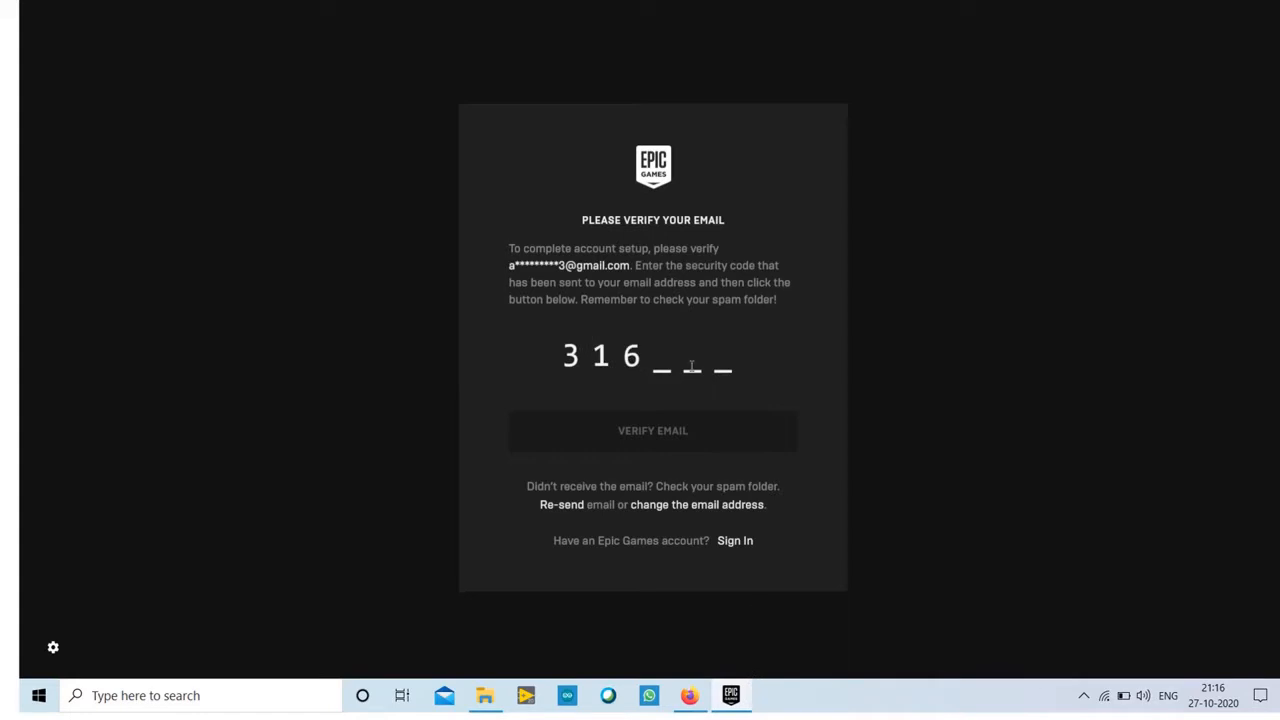
Enter the six-digit emailed security code and verify the email address.
left_click(665, 436)
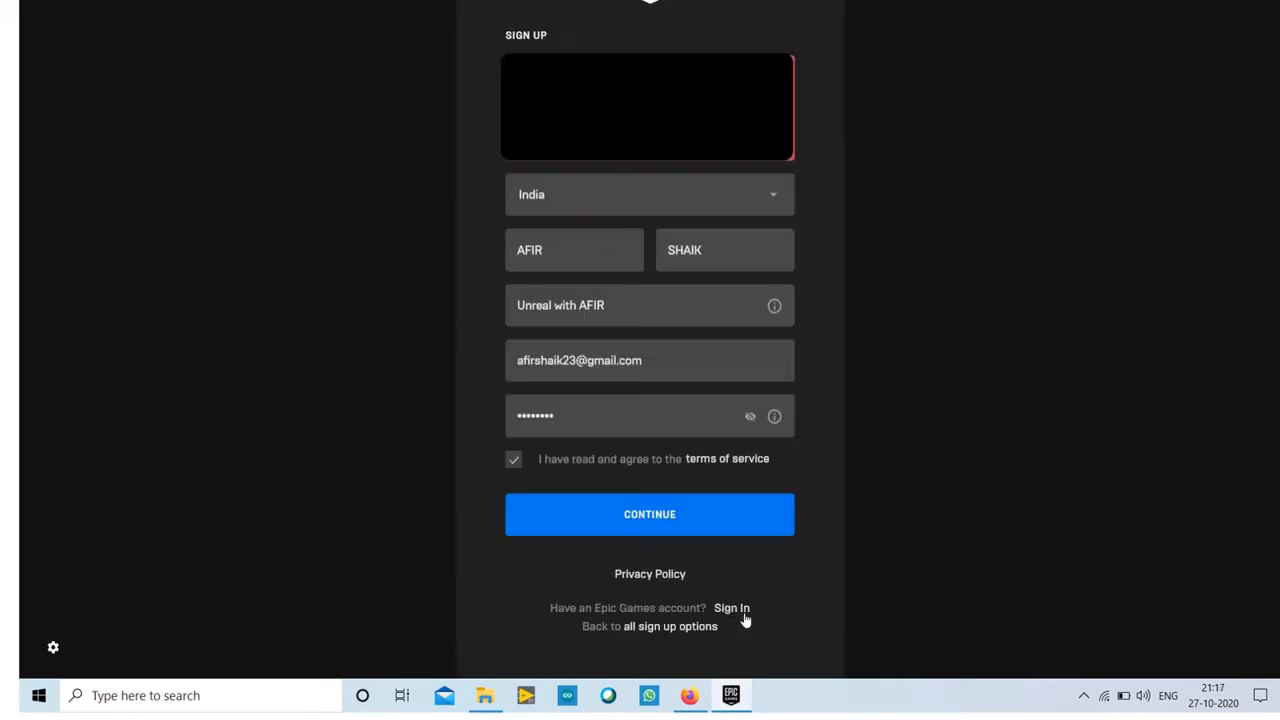
Log in on the sign-in page with the new account's Gmail address and password.
left_click(735, 610)
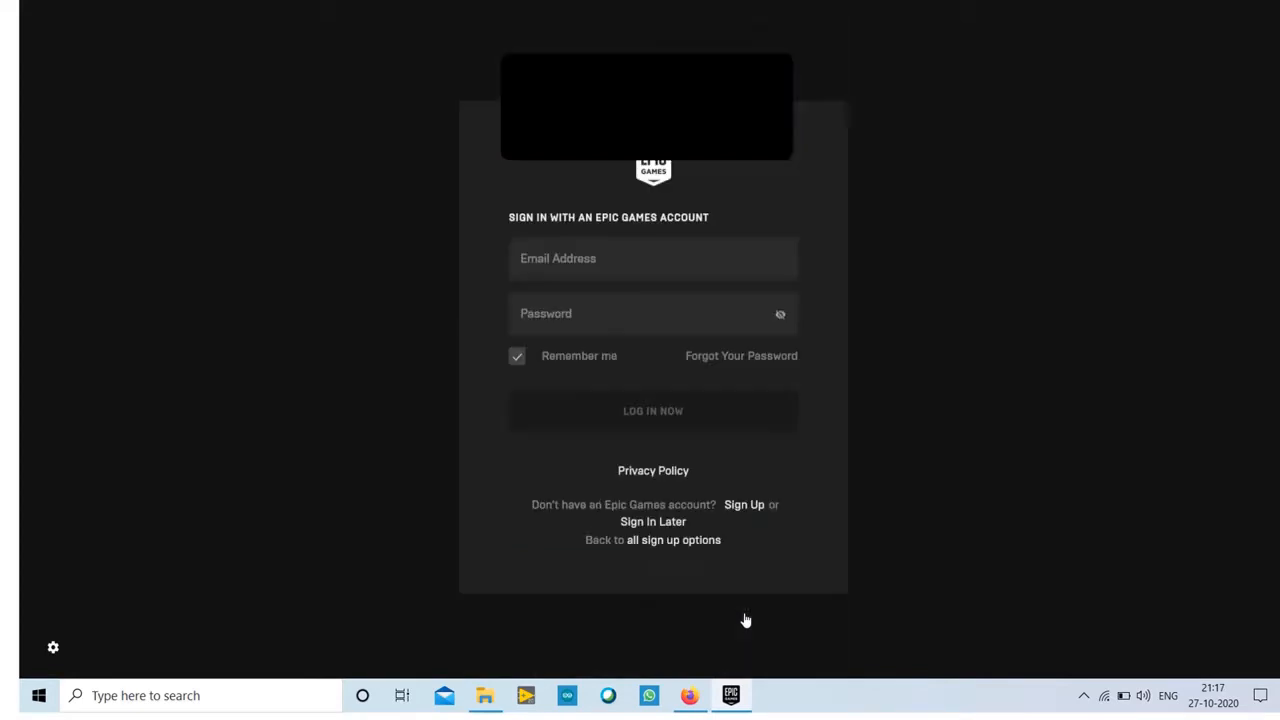
left_click(601, 263)
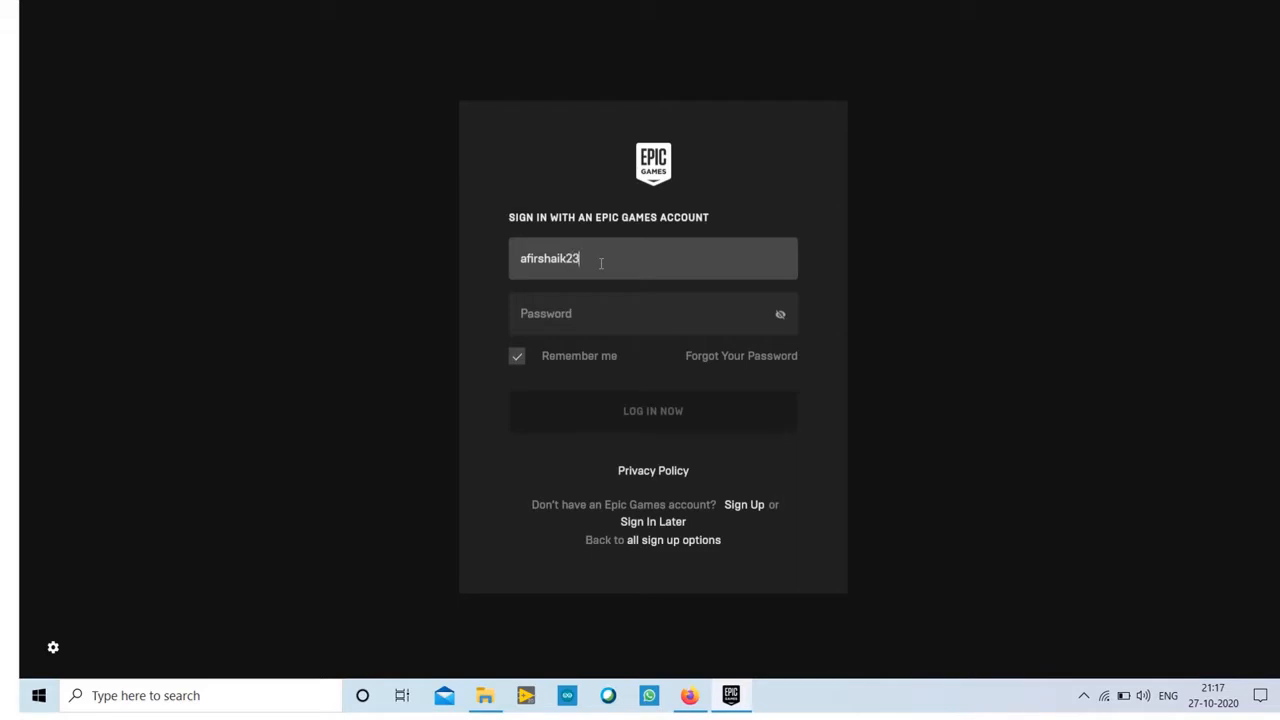
left_click(619, 314)
type("•")
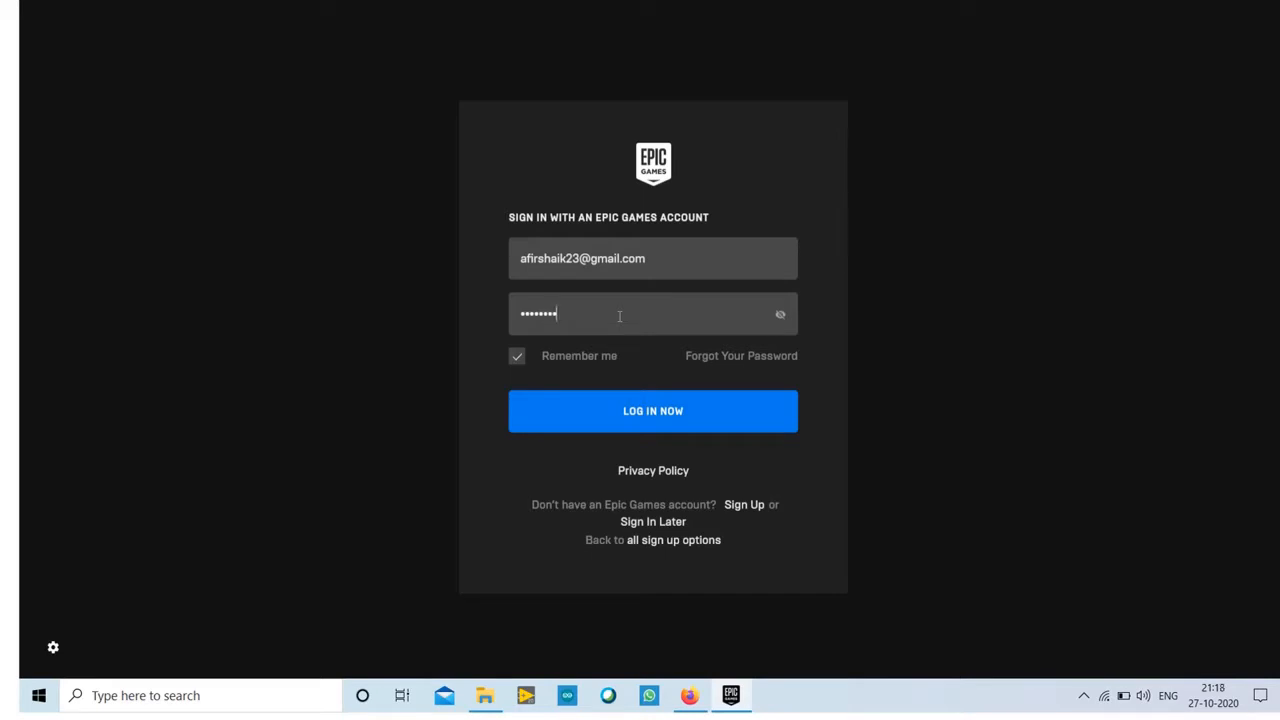
left_click(699, 430)
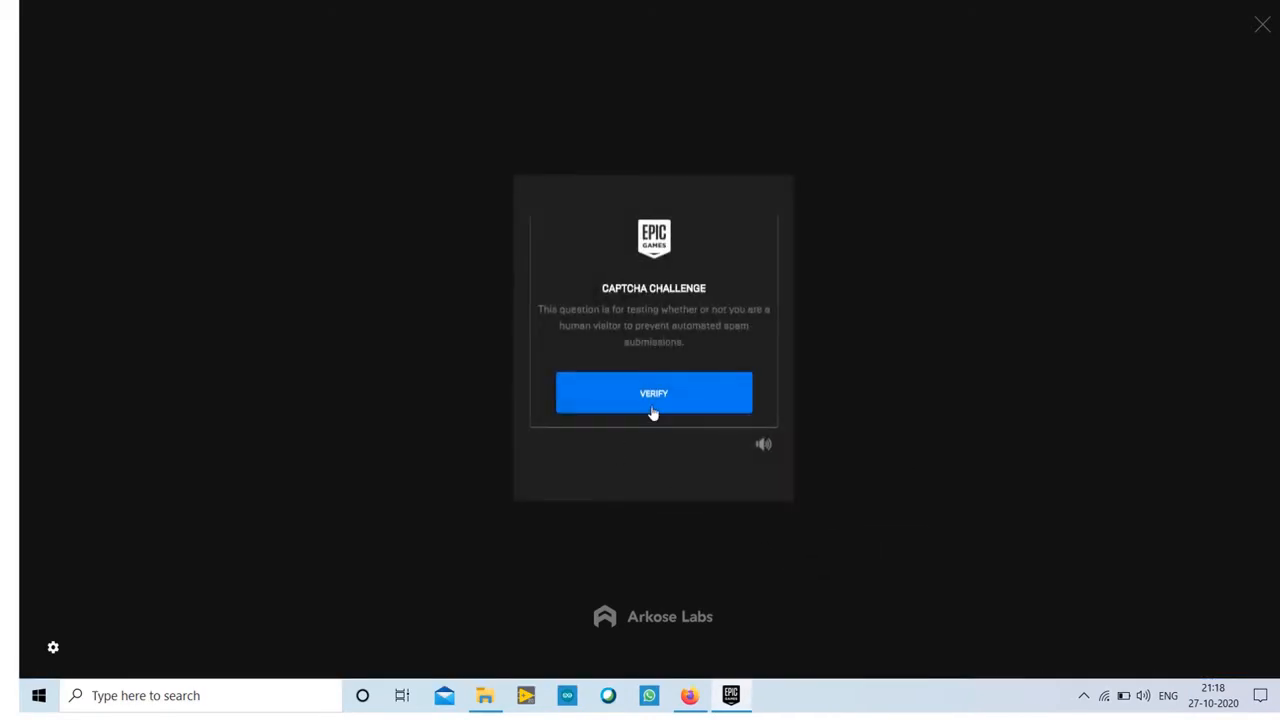
Pass the upright-image CAPTCHA and dismiss the Costume Quest 2 and Layers of Fear 2 popups.
left_click(660, 406)
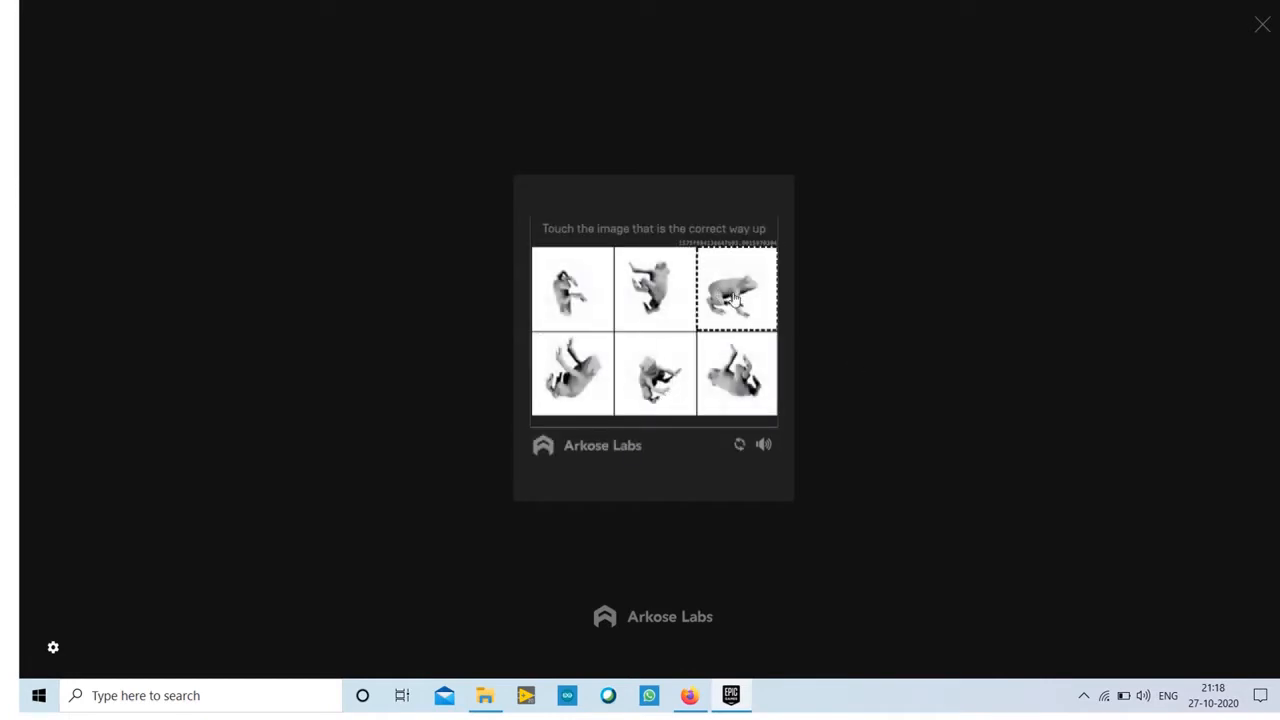
left_click(735, 300)
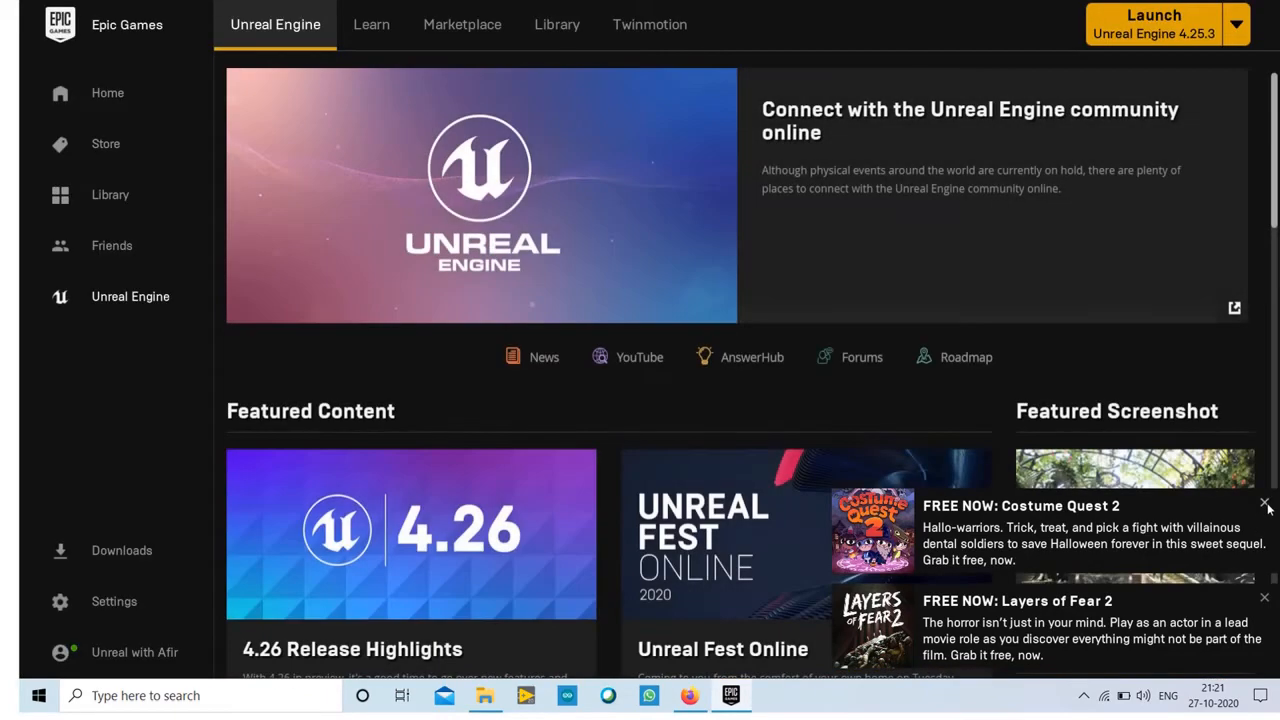
left_click(1265, 505)
left_click(1264, 598)
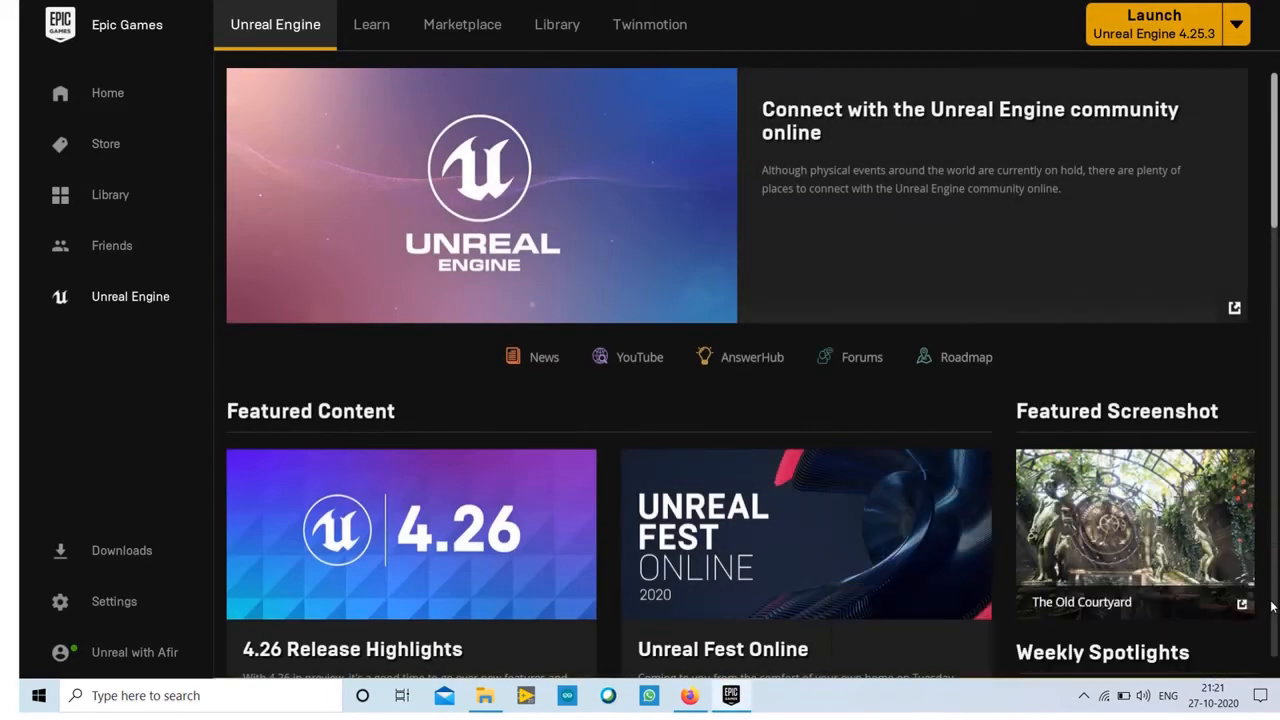